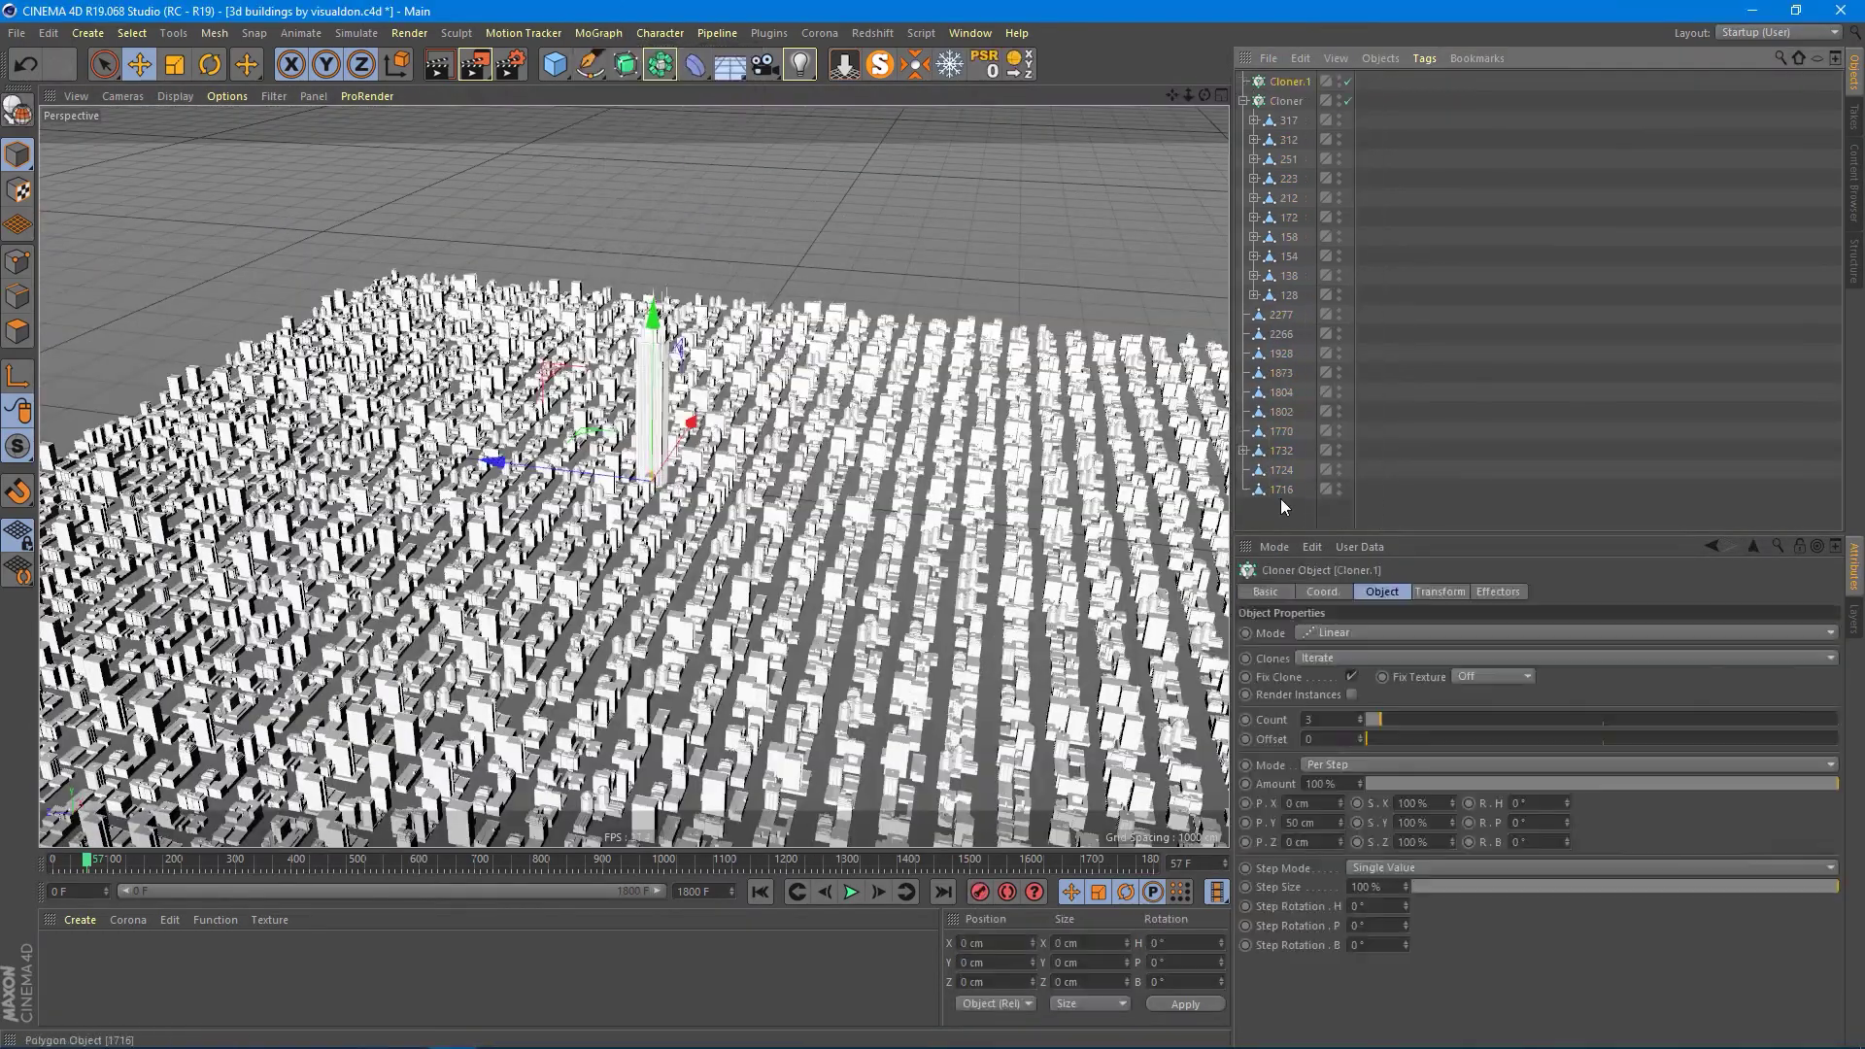
Switch Cloner.1 to Grid Array mode and begin editing its X grid size.
left_click(1360, 633)
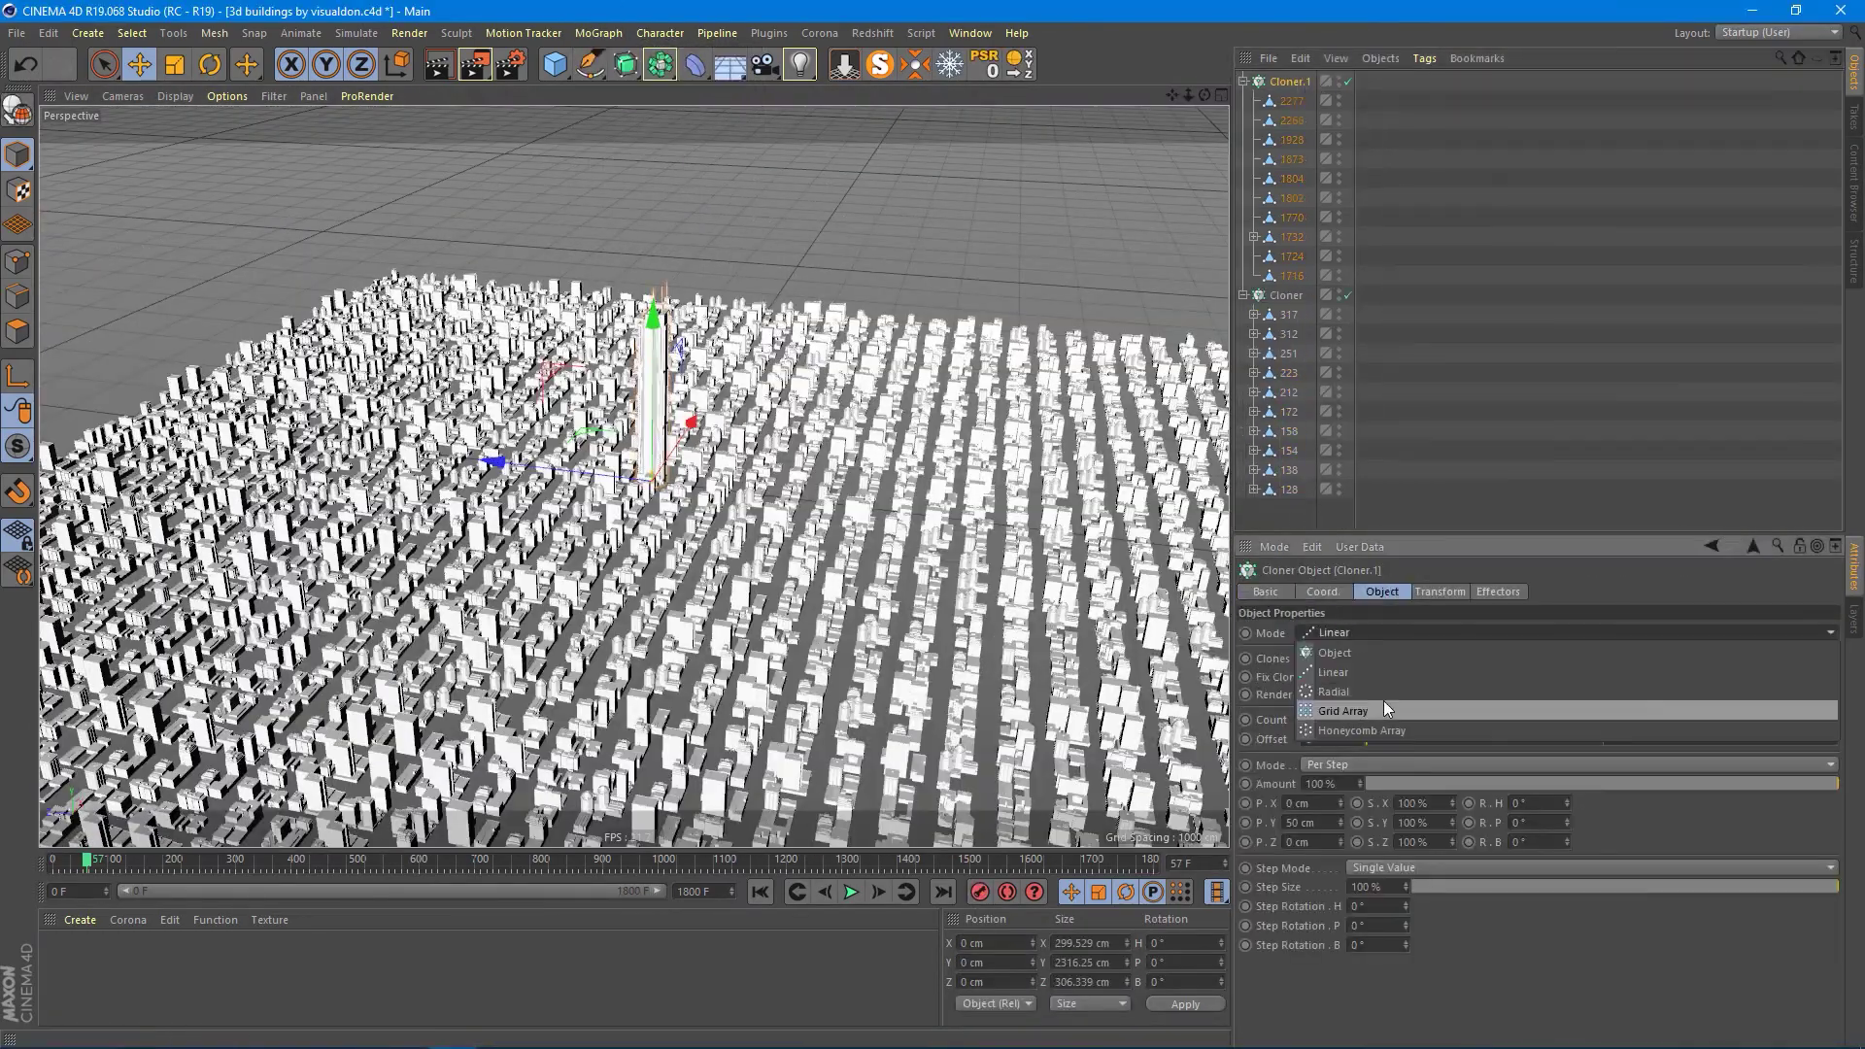
left_click(1383, 701)
left_click(1316, 764)
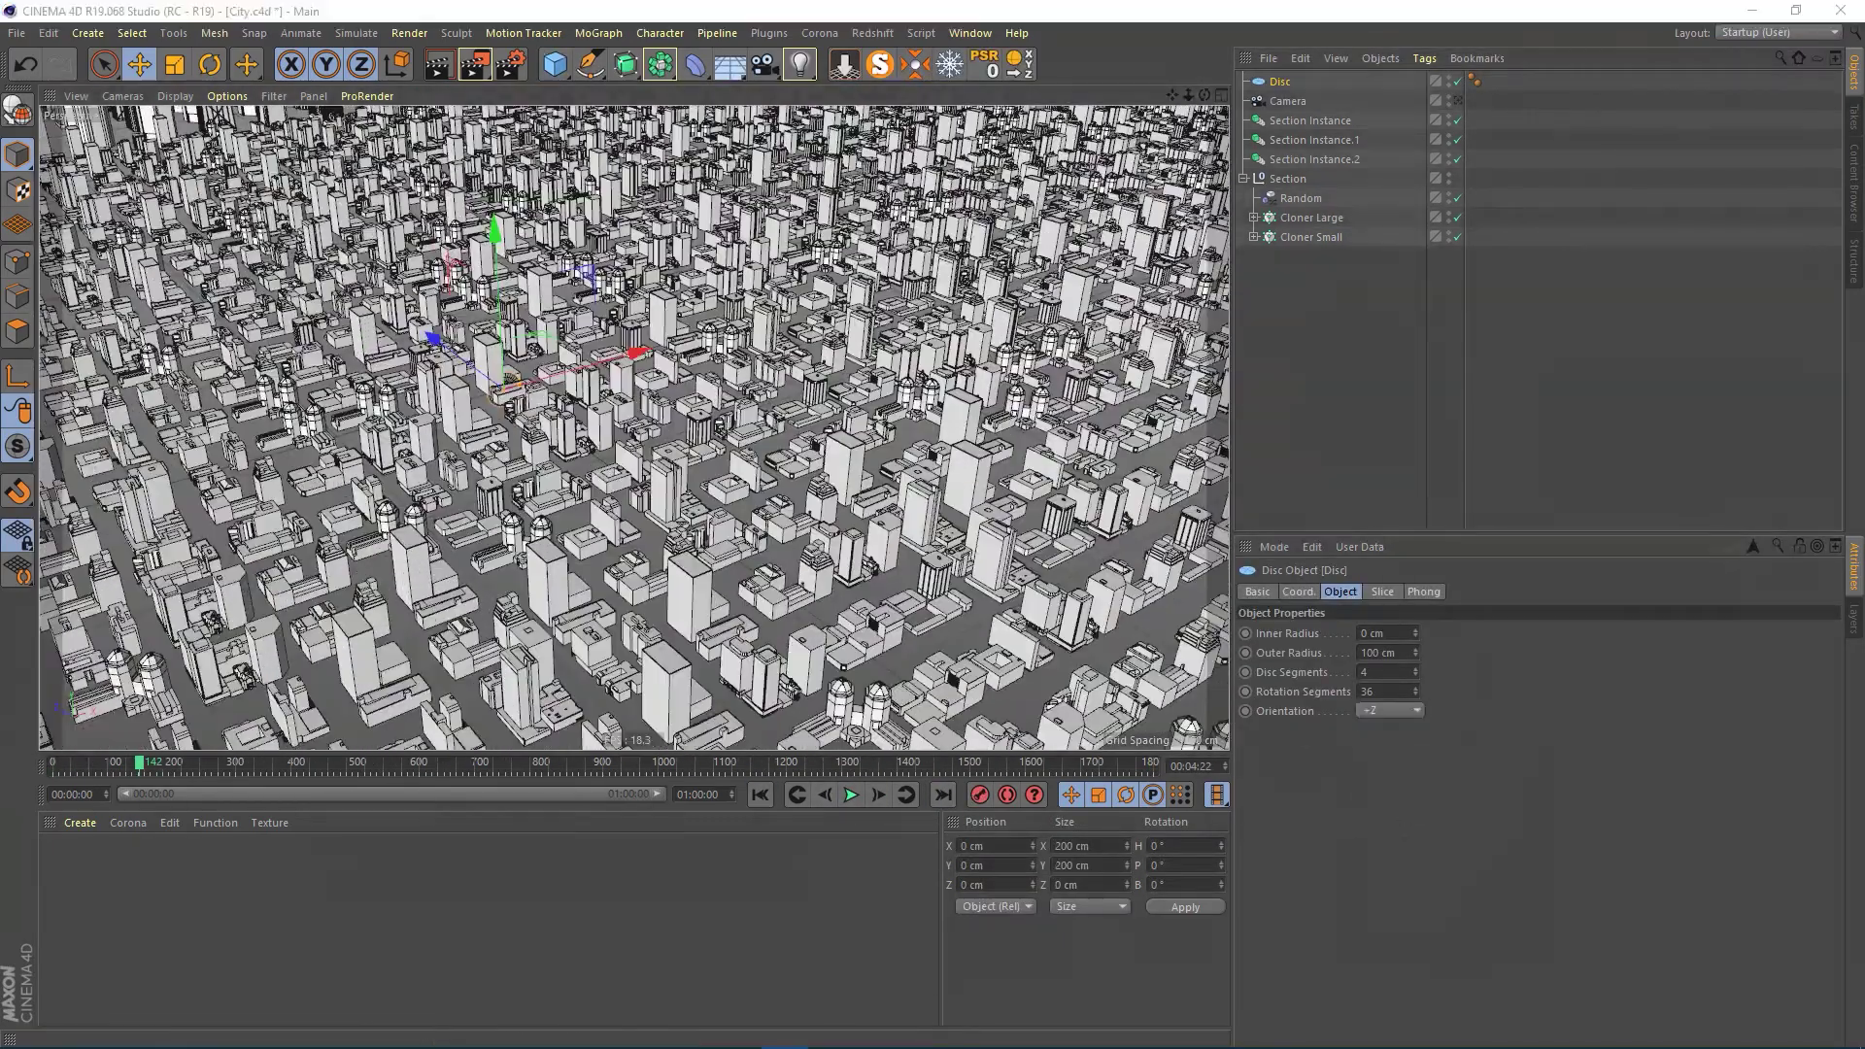
Enlarge the disc into a 5000 cm sun, parent it under Camera, and play the animation.
left_click_drag(511, 383, 708, 334)
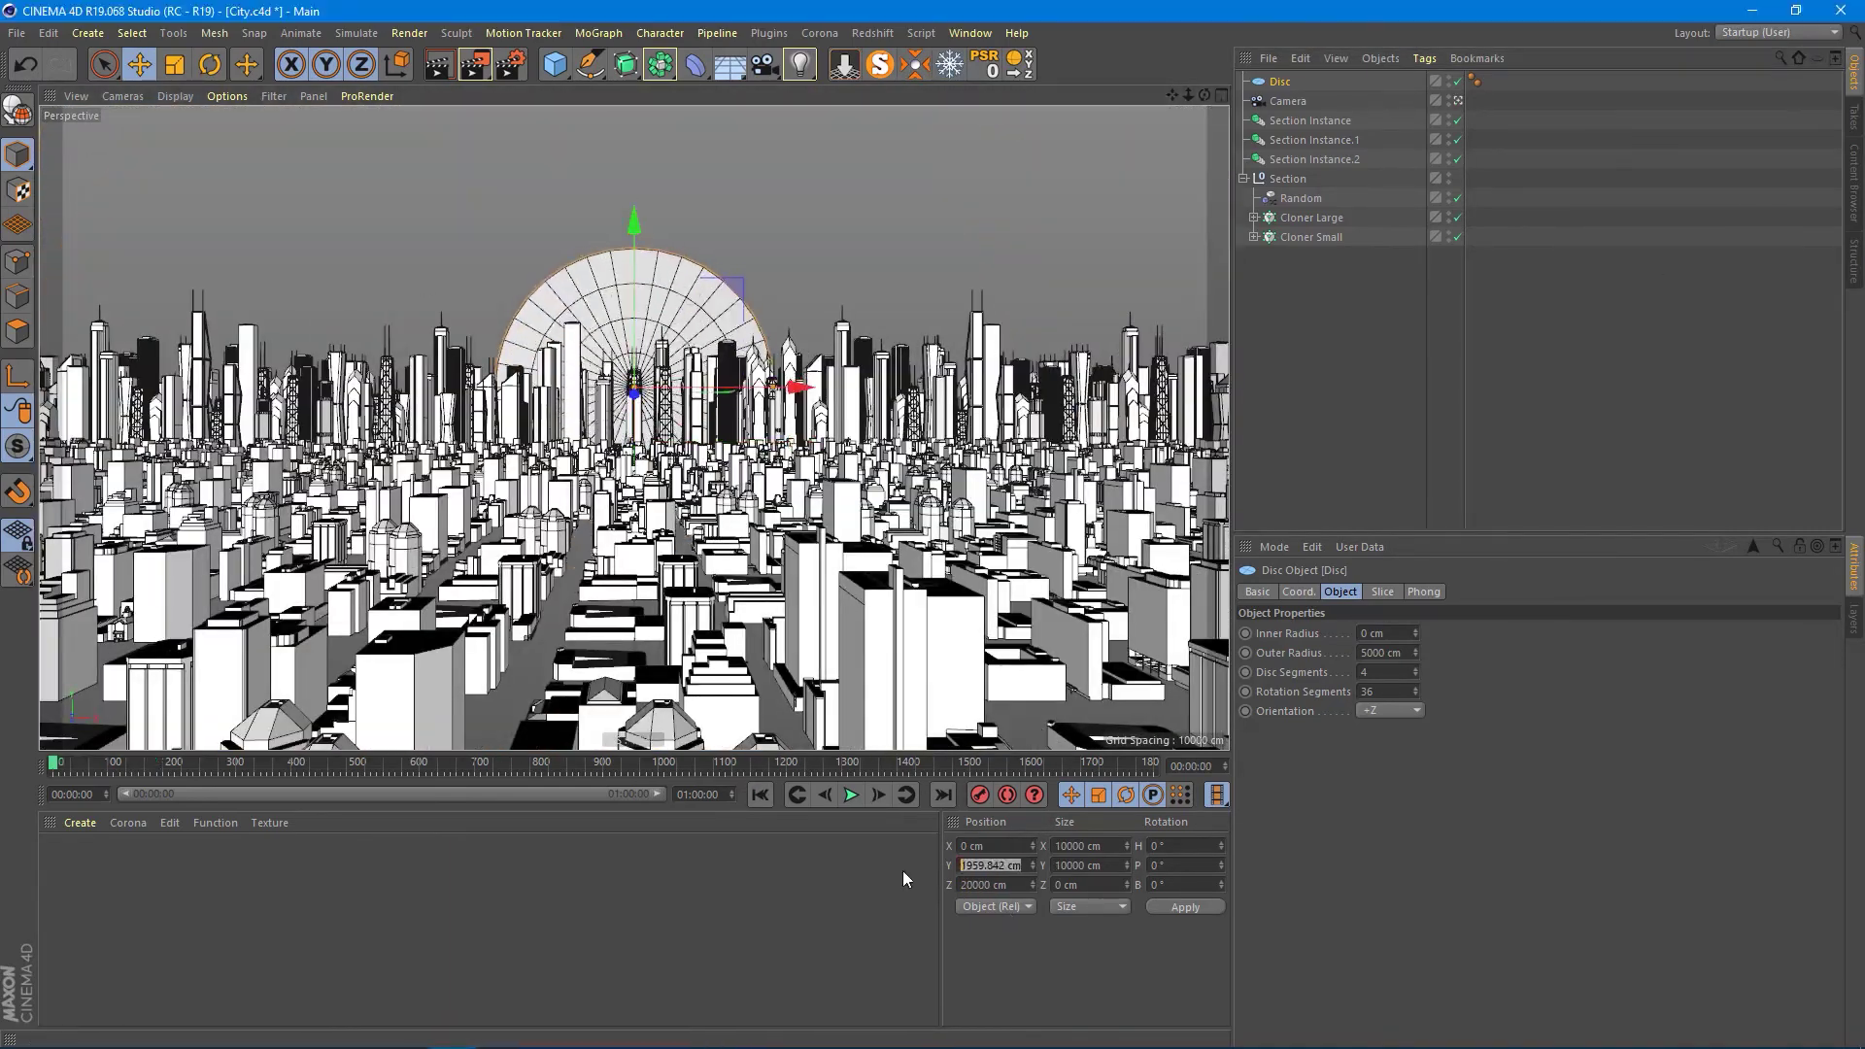
left_click_drag(1279, 82, 1287, 101)
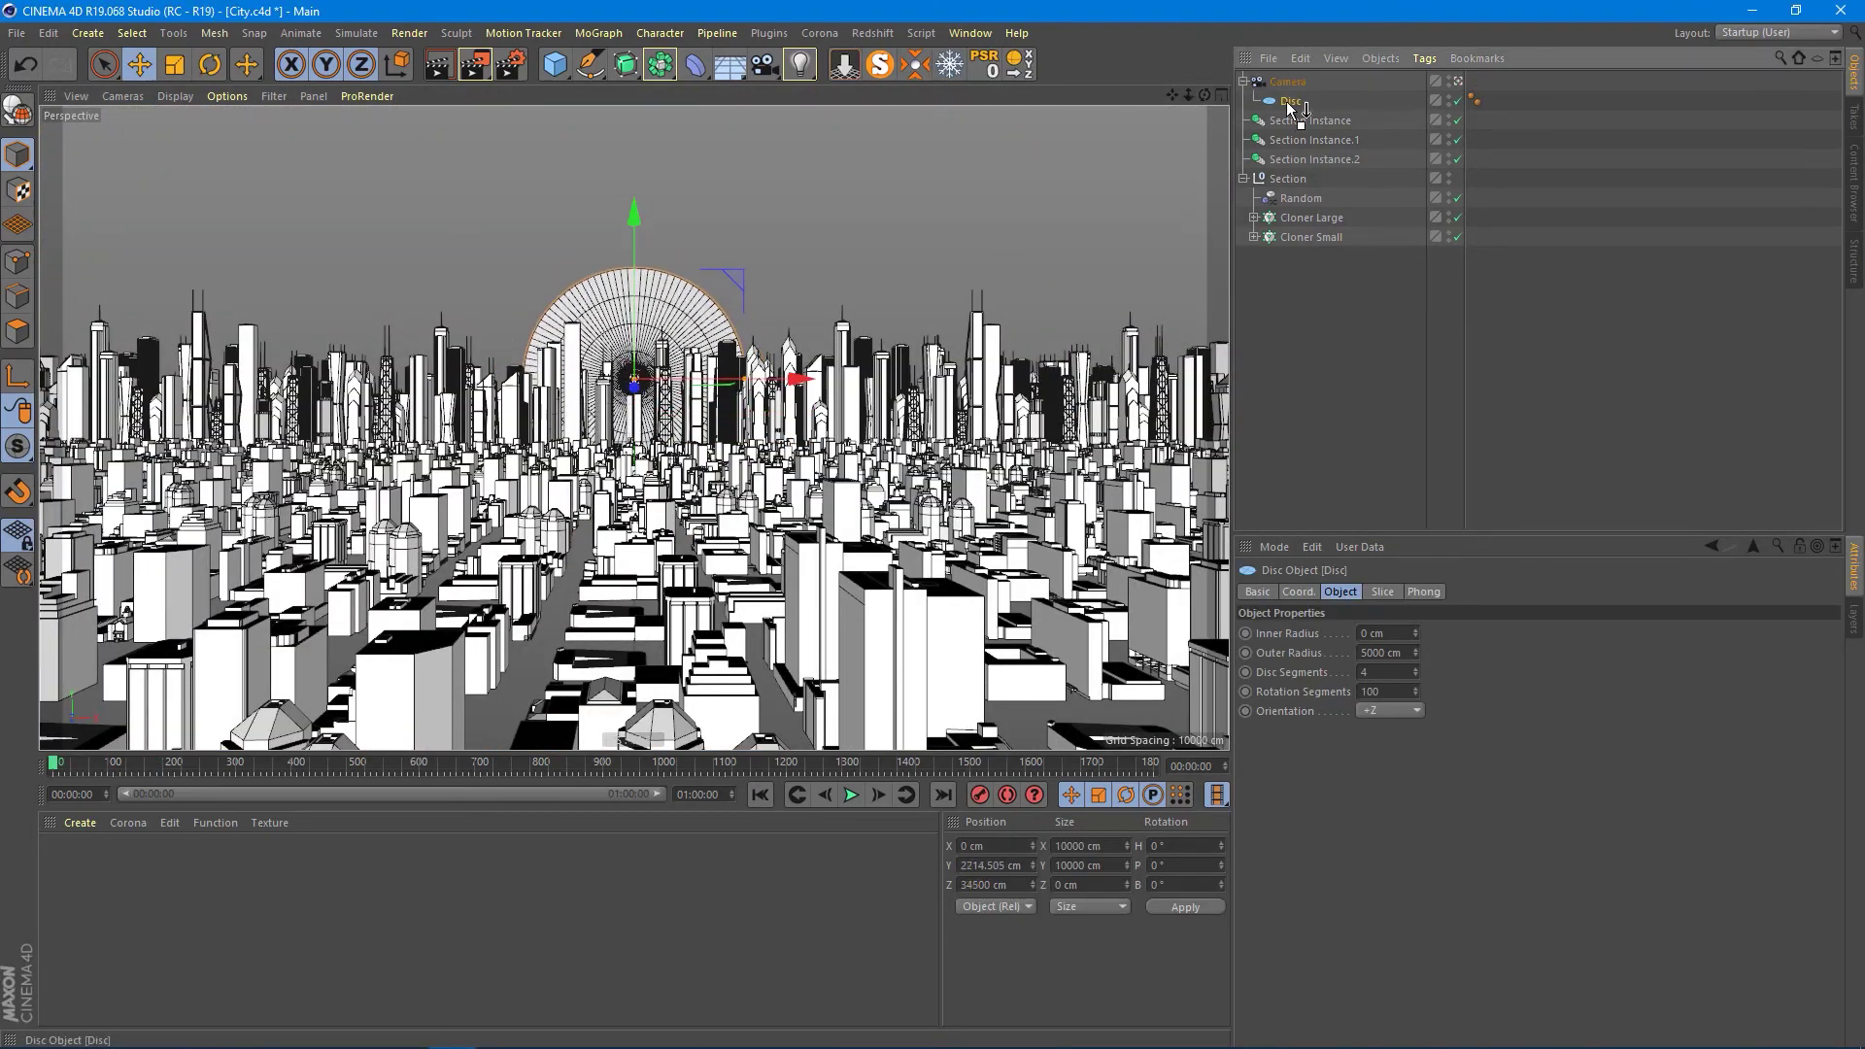
key("F8")
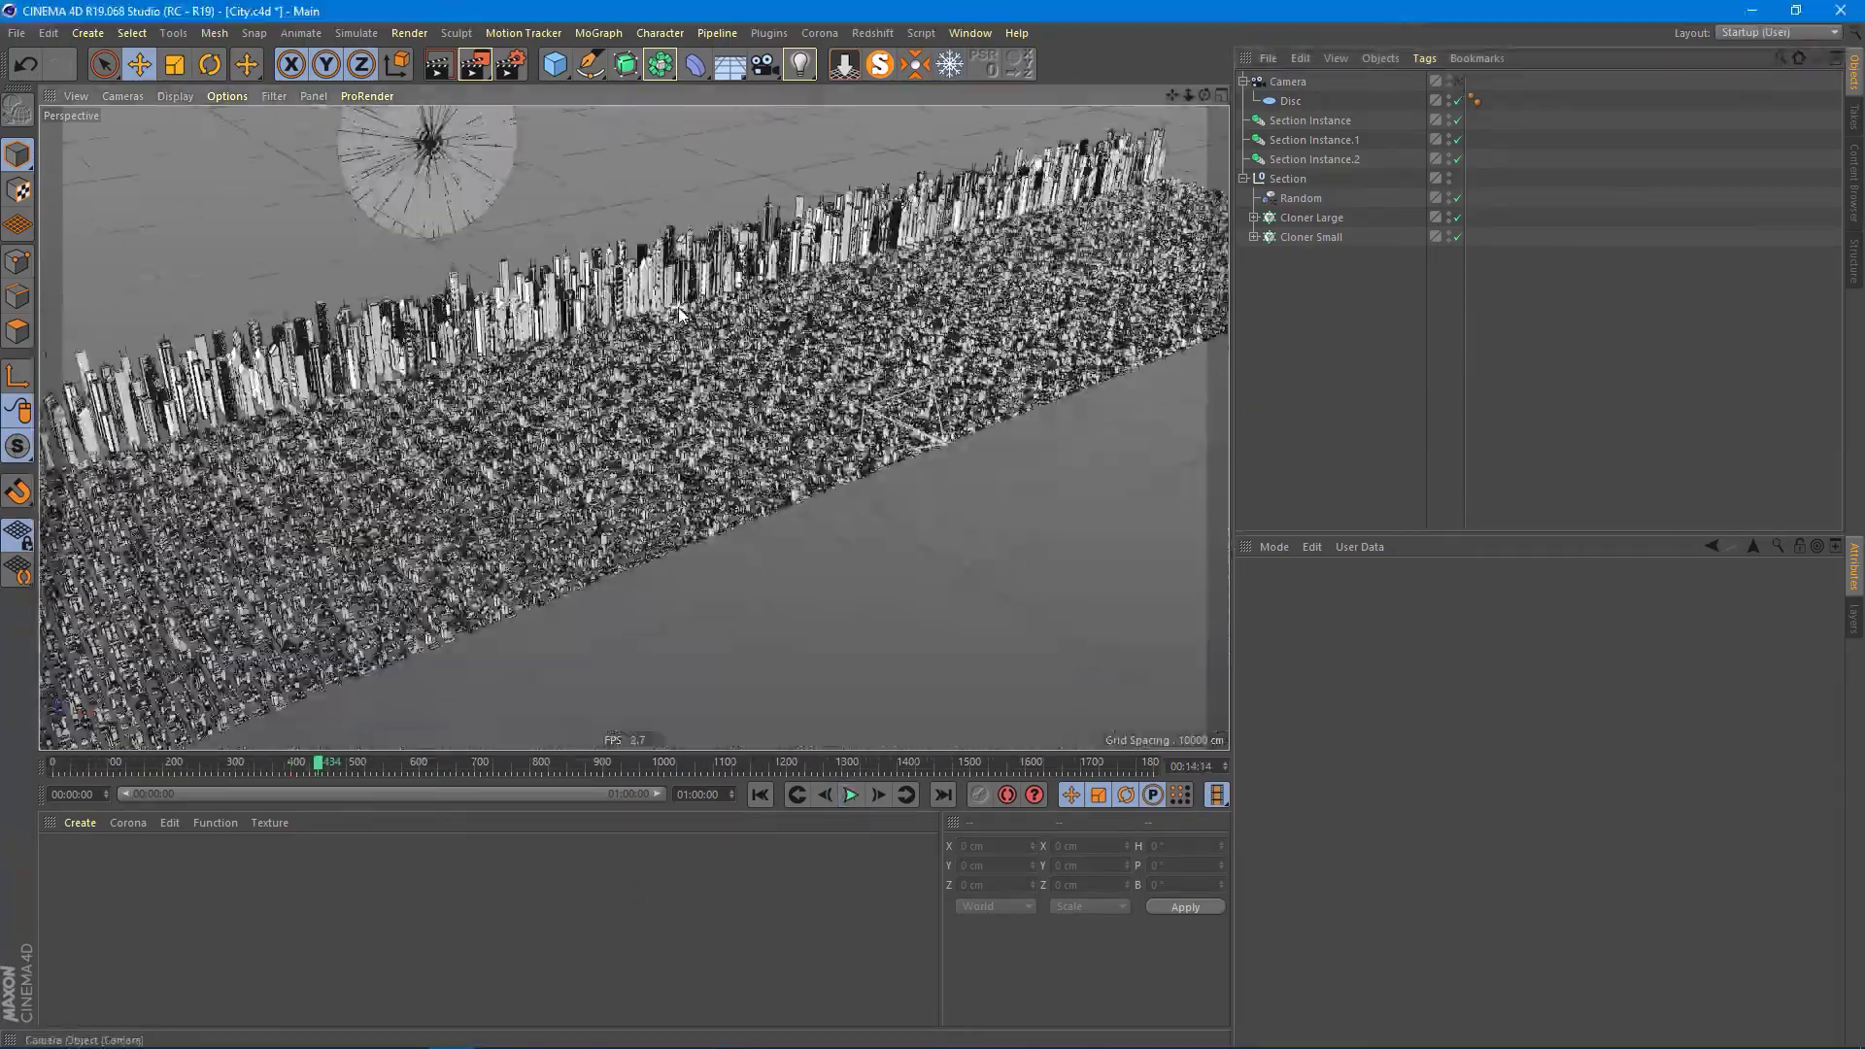
Add a Landscape object and preview the camera move through the city.
left_click(554, 64)
left_click(768, 195)
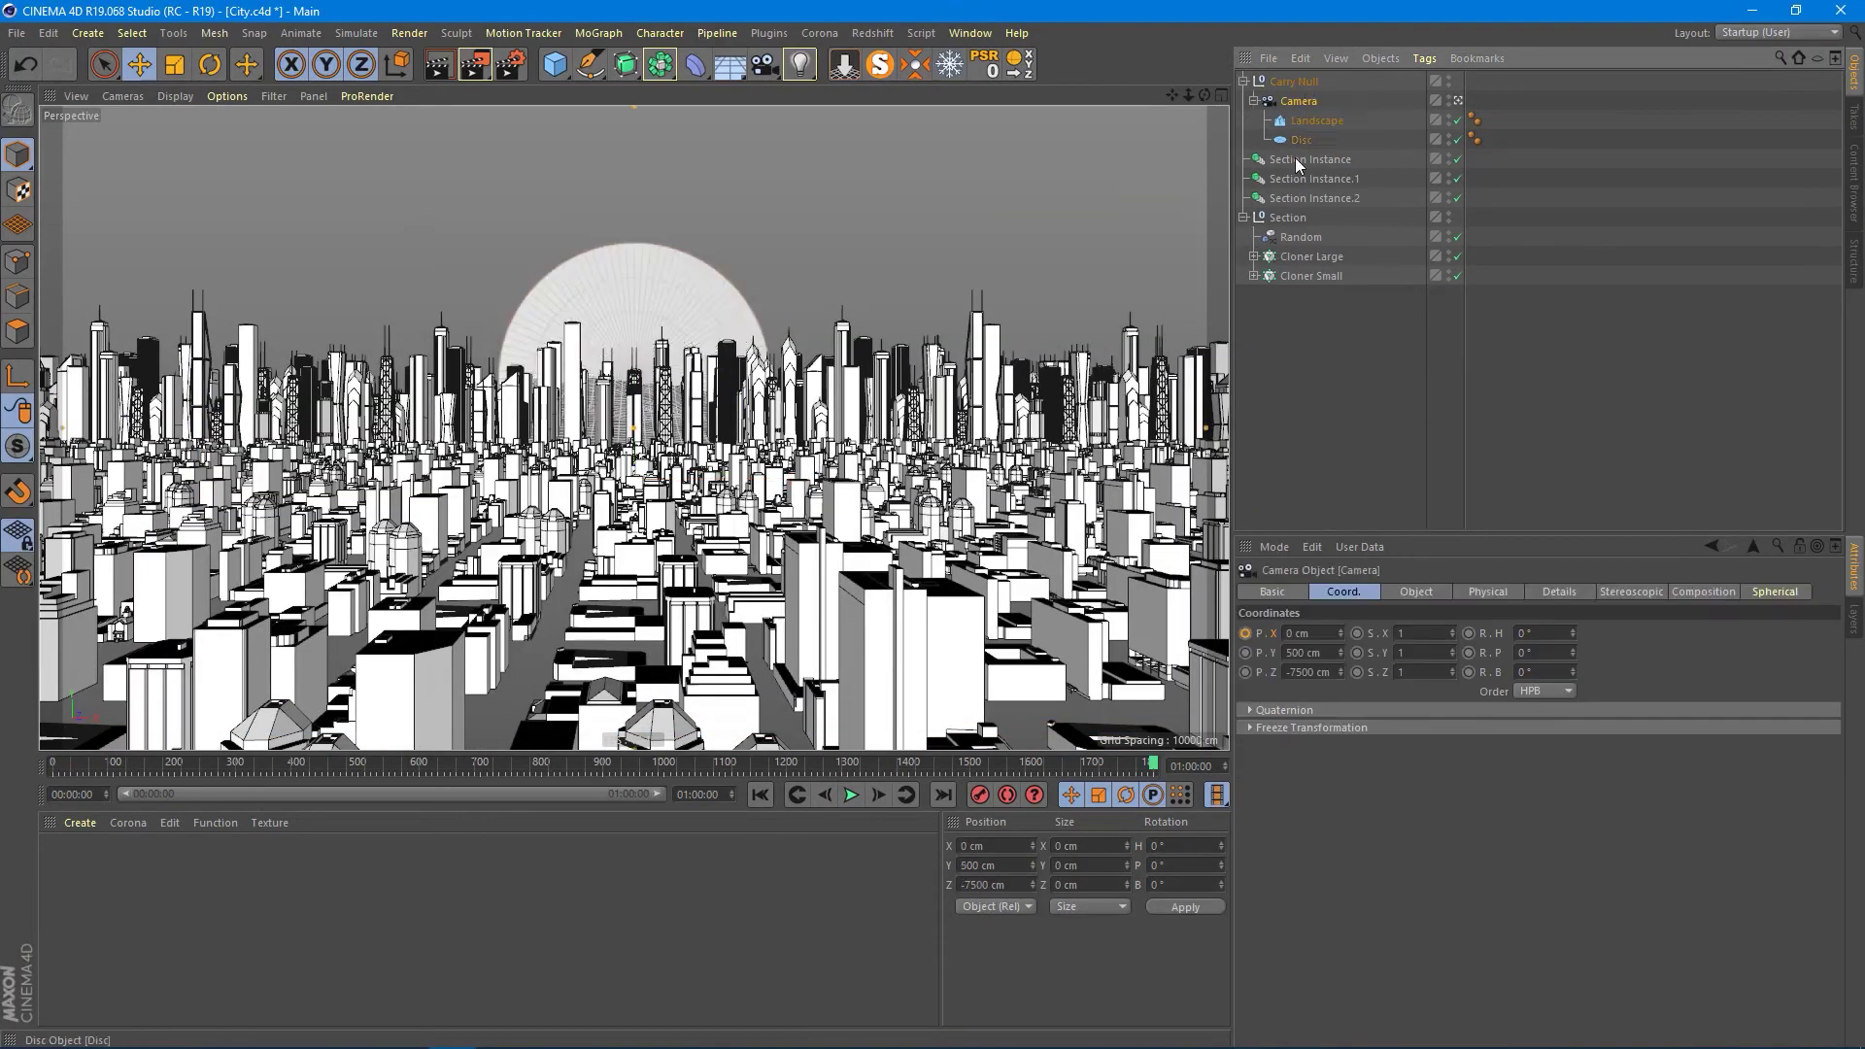
left_click(867, 803)
left_click(1299, 139)
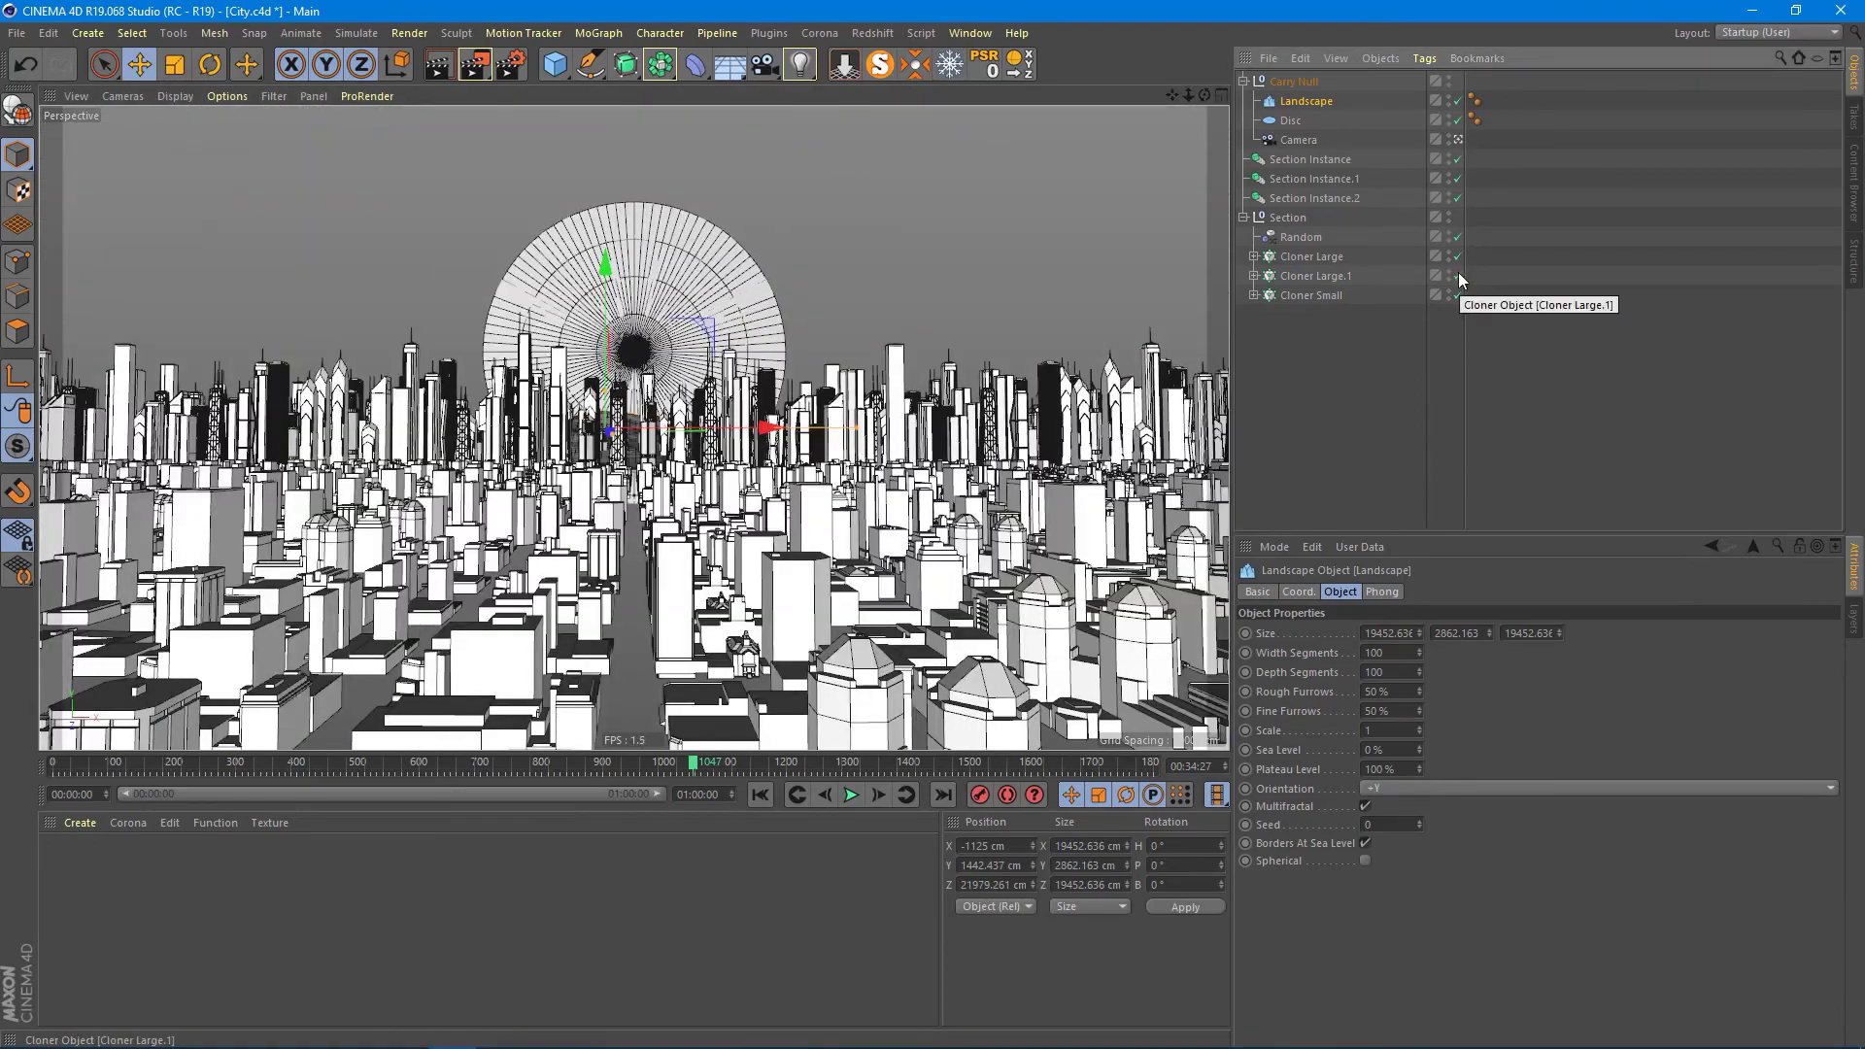
left_click(1341, 747)
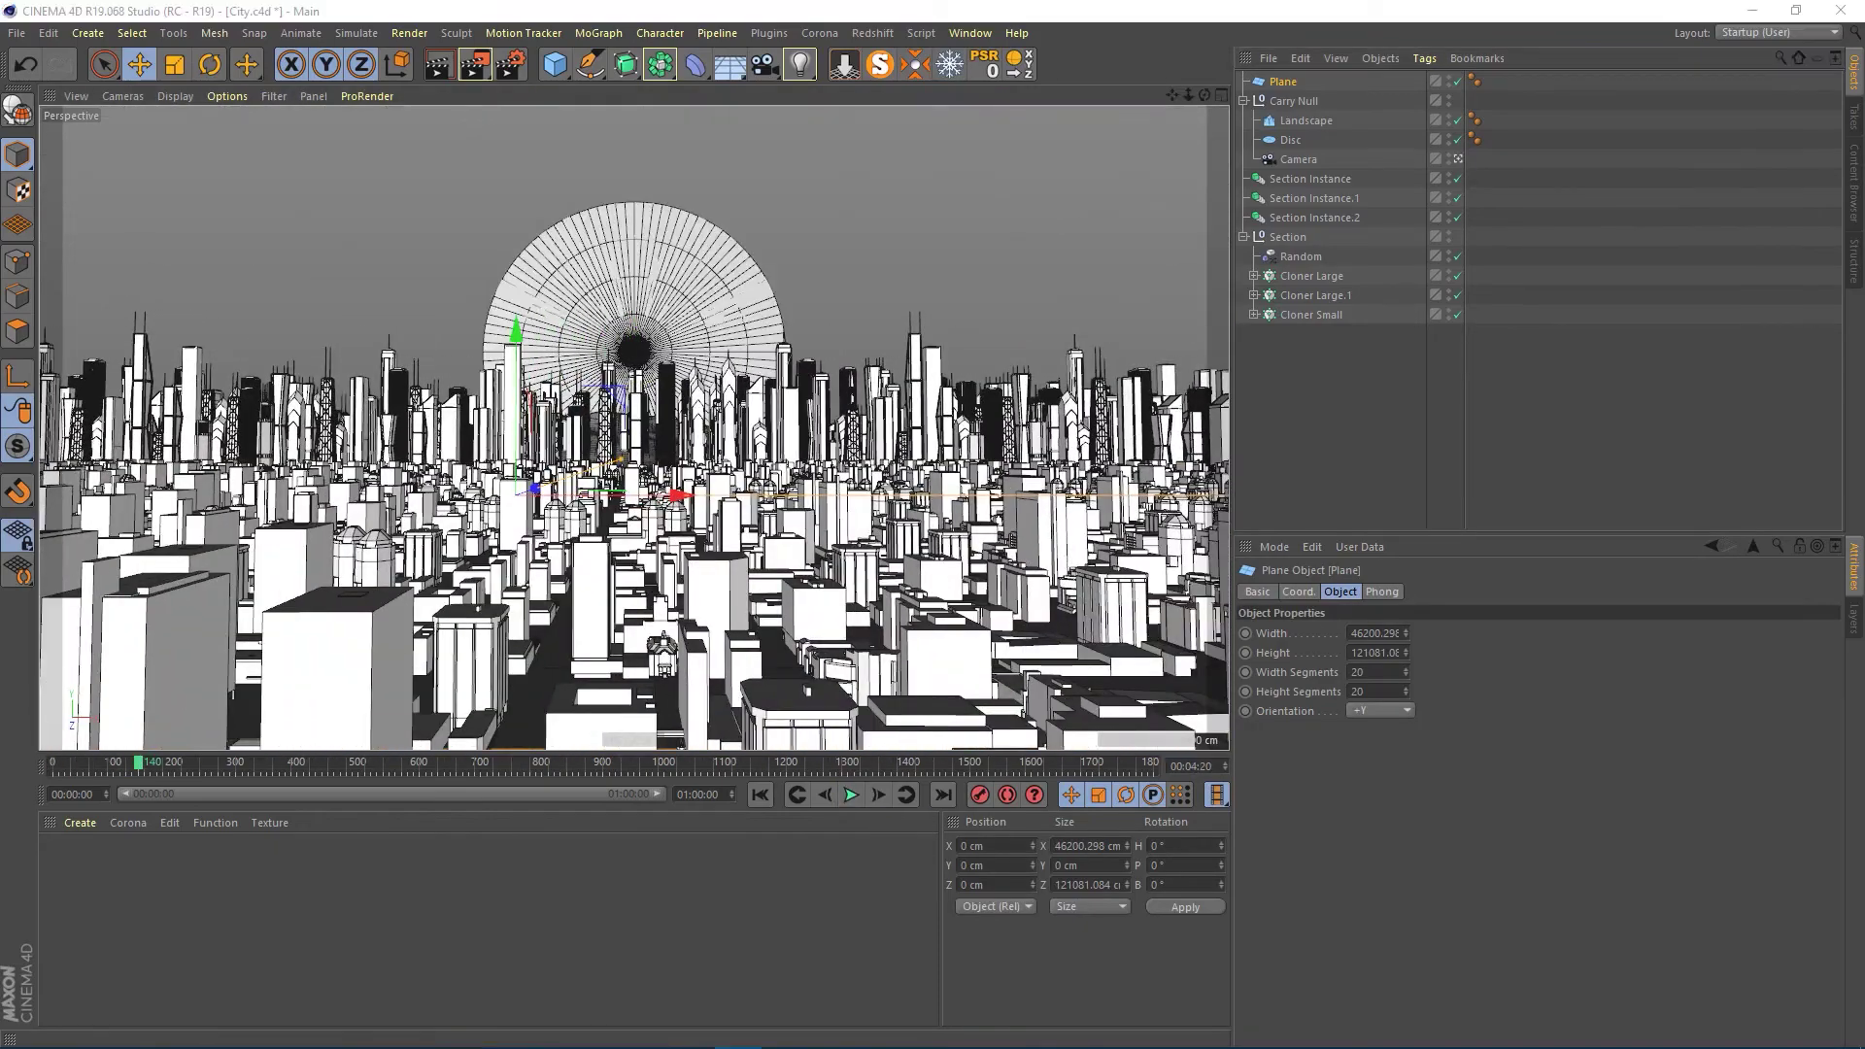
left_click(850, 795)
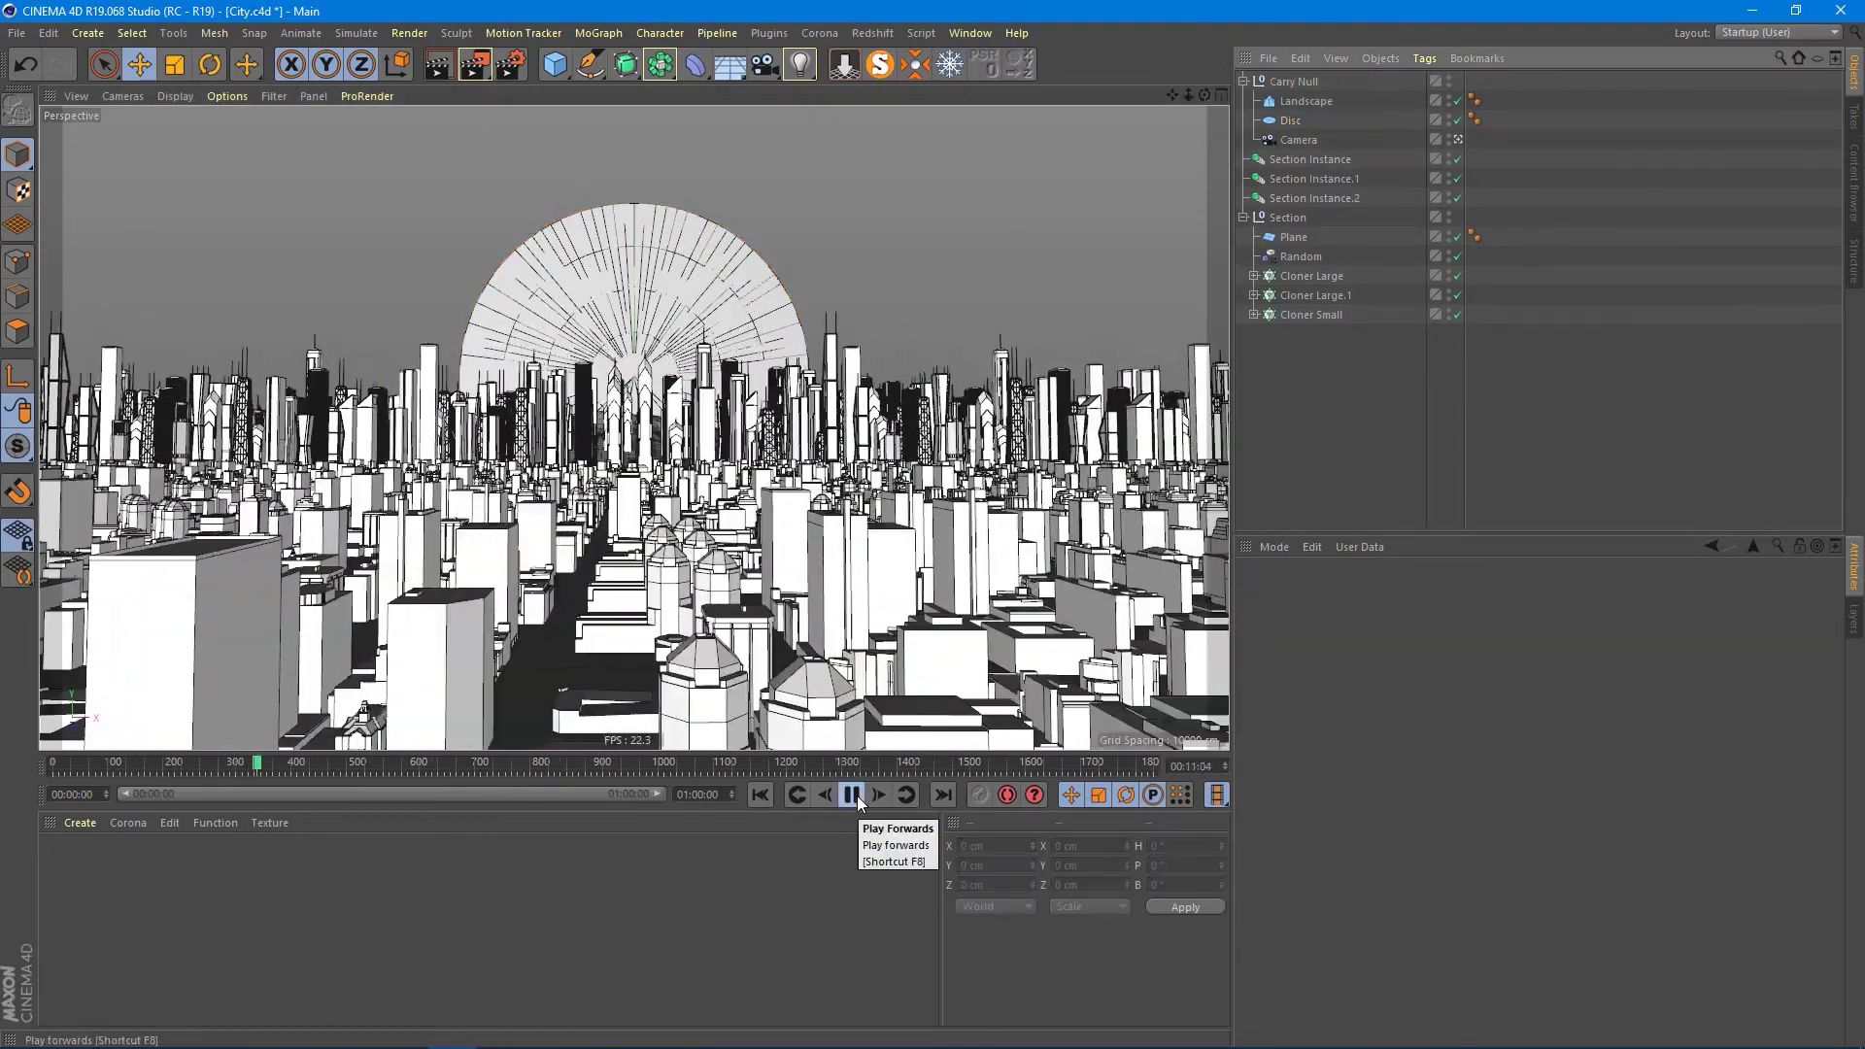
Add a Physical Sky from the Environment palette with pink fog.
left_click(731, 64)
left_click(952, 93)
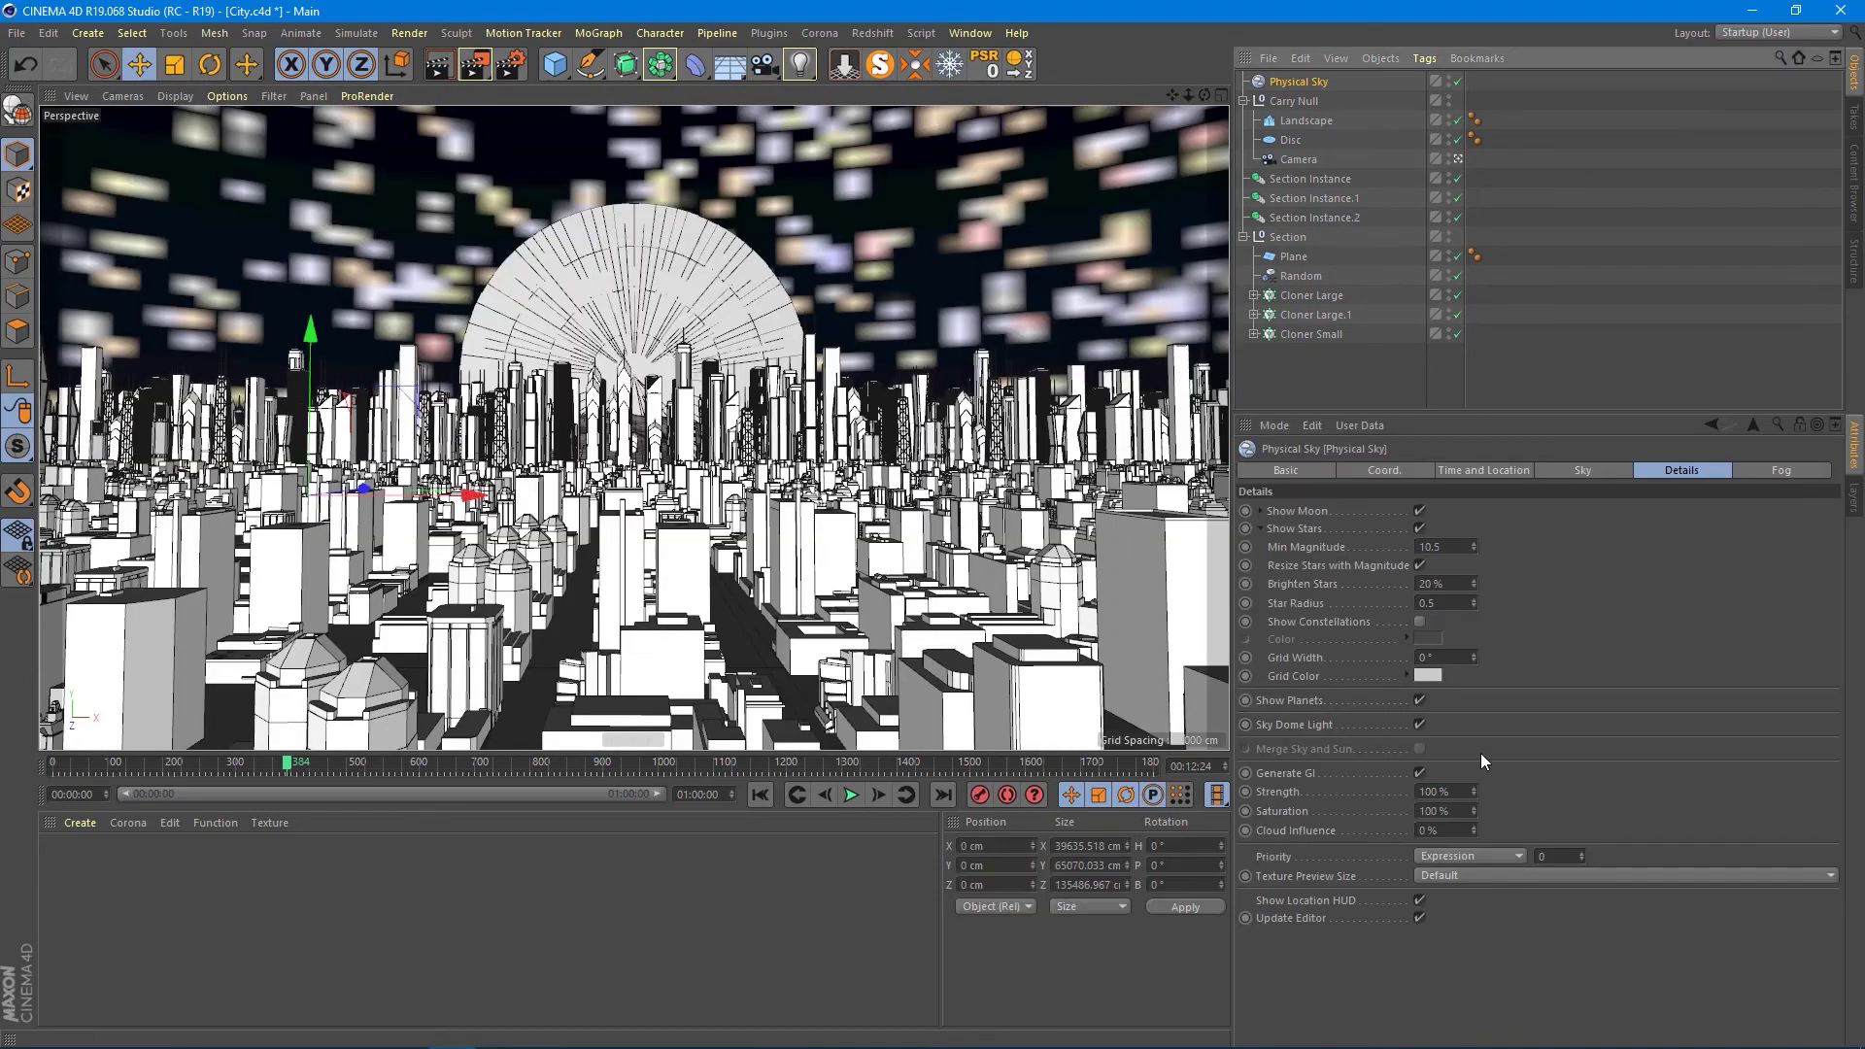
left_click(1781, 471)
left_click(1387, 510)
left_click(1506, 515)
type("-1000")
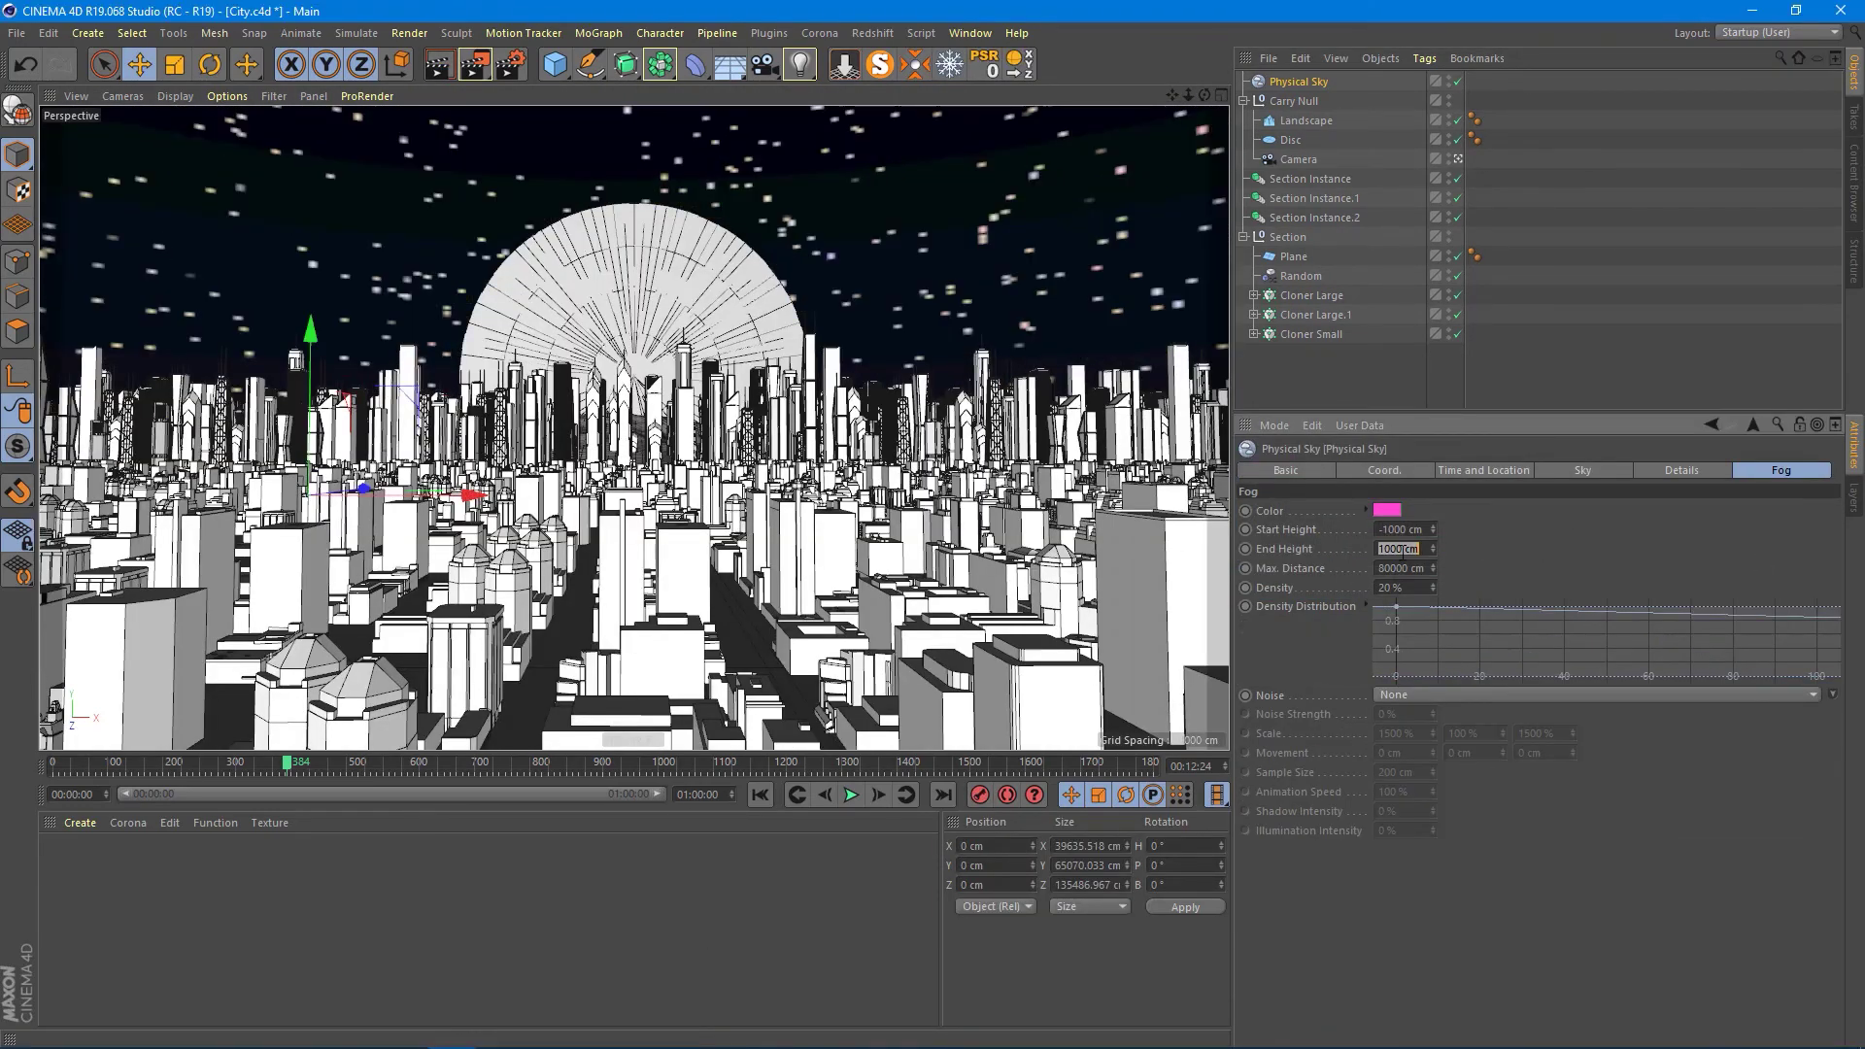
Render a preview frame and set the fog end height to 200.
key("Return")
left_click(439, 64)
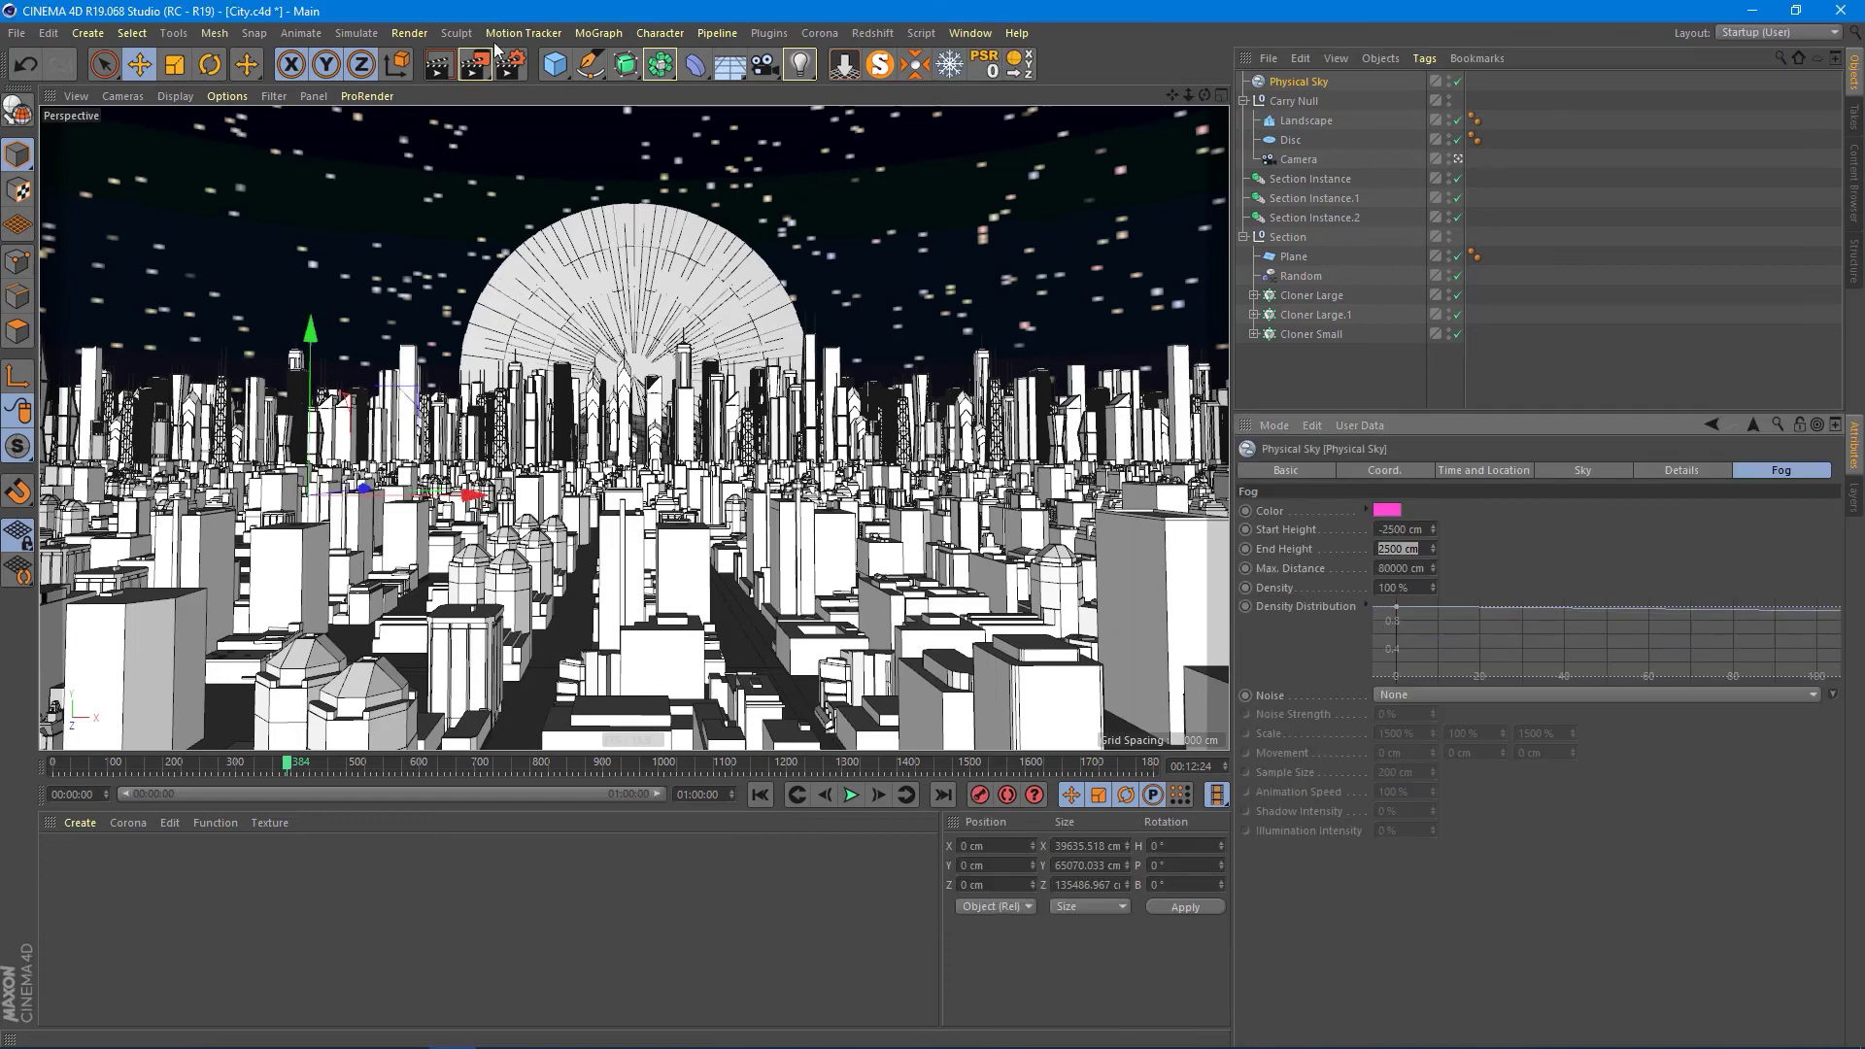
type("200")
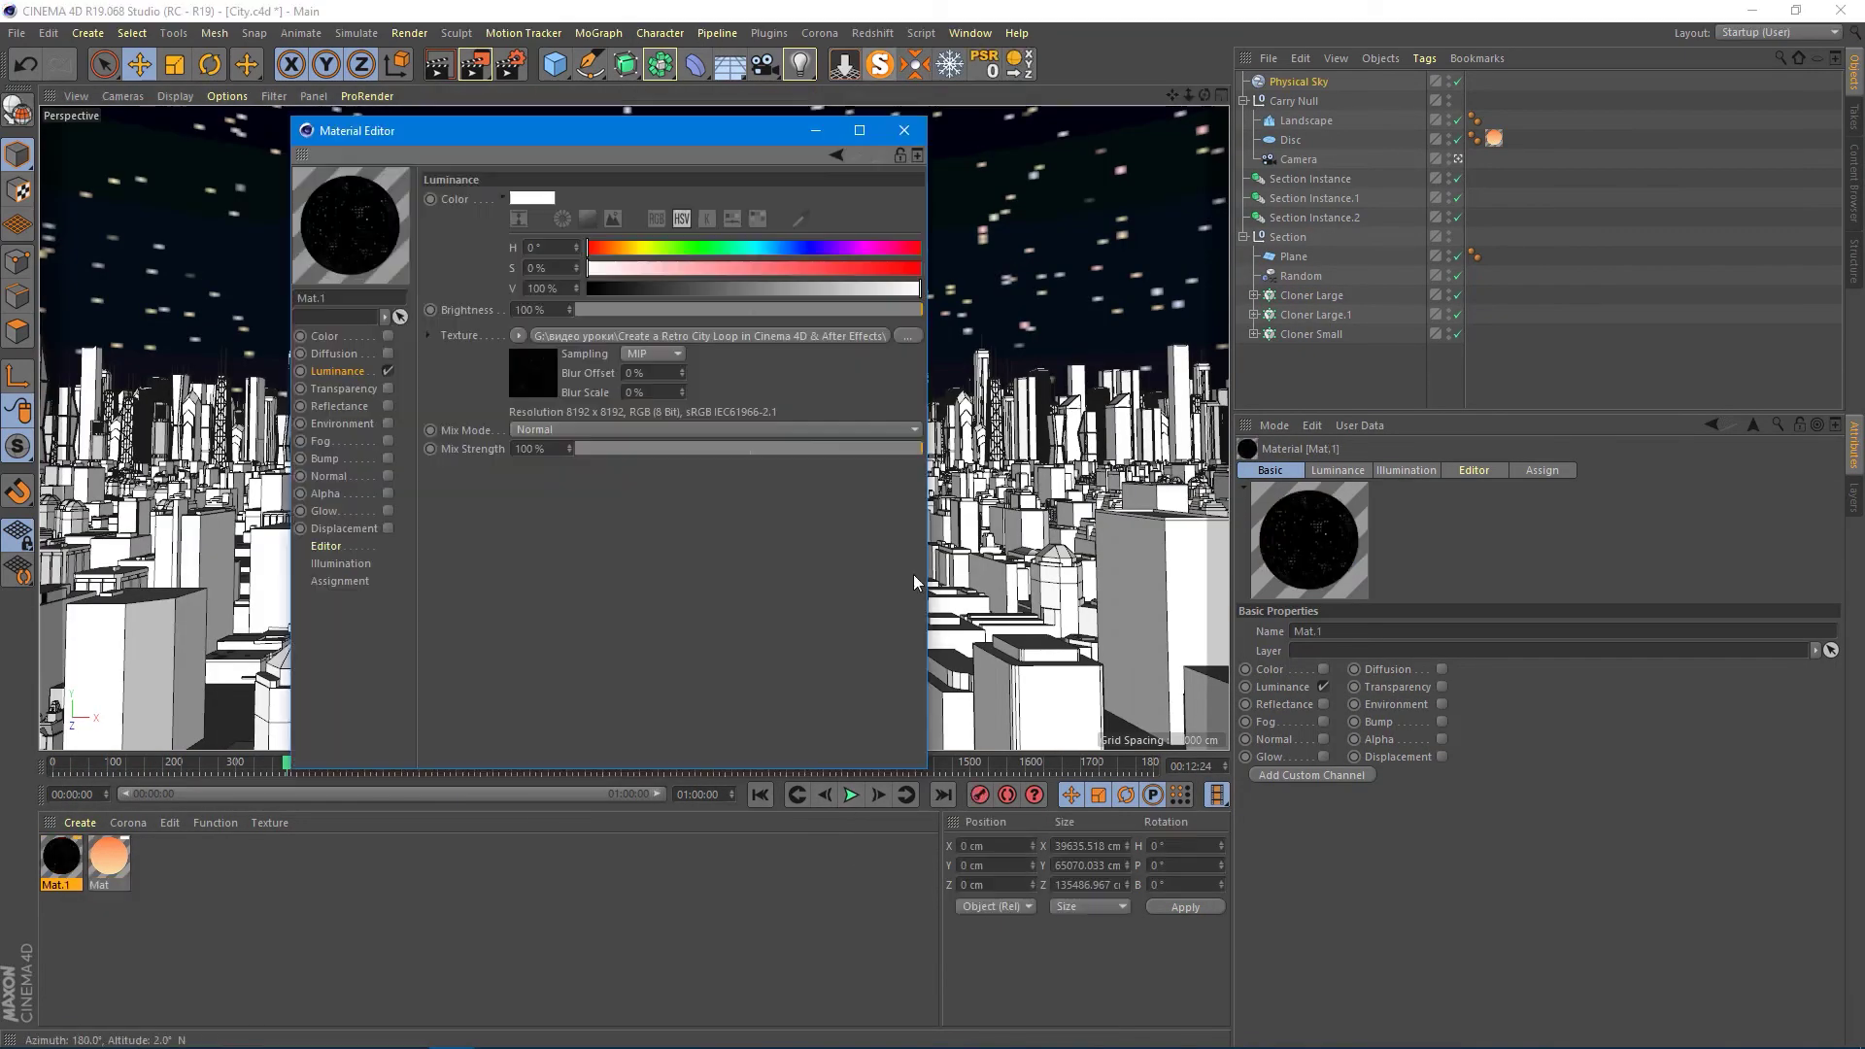
Apply the Mat.1 window material to Cloner Large.
left_click(1405, 552)
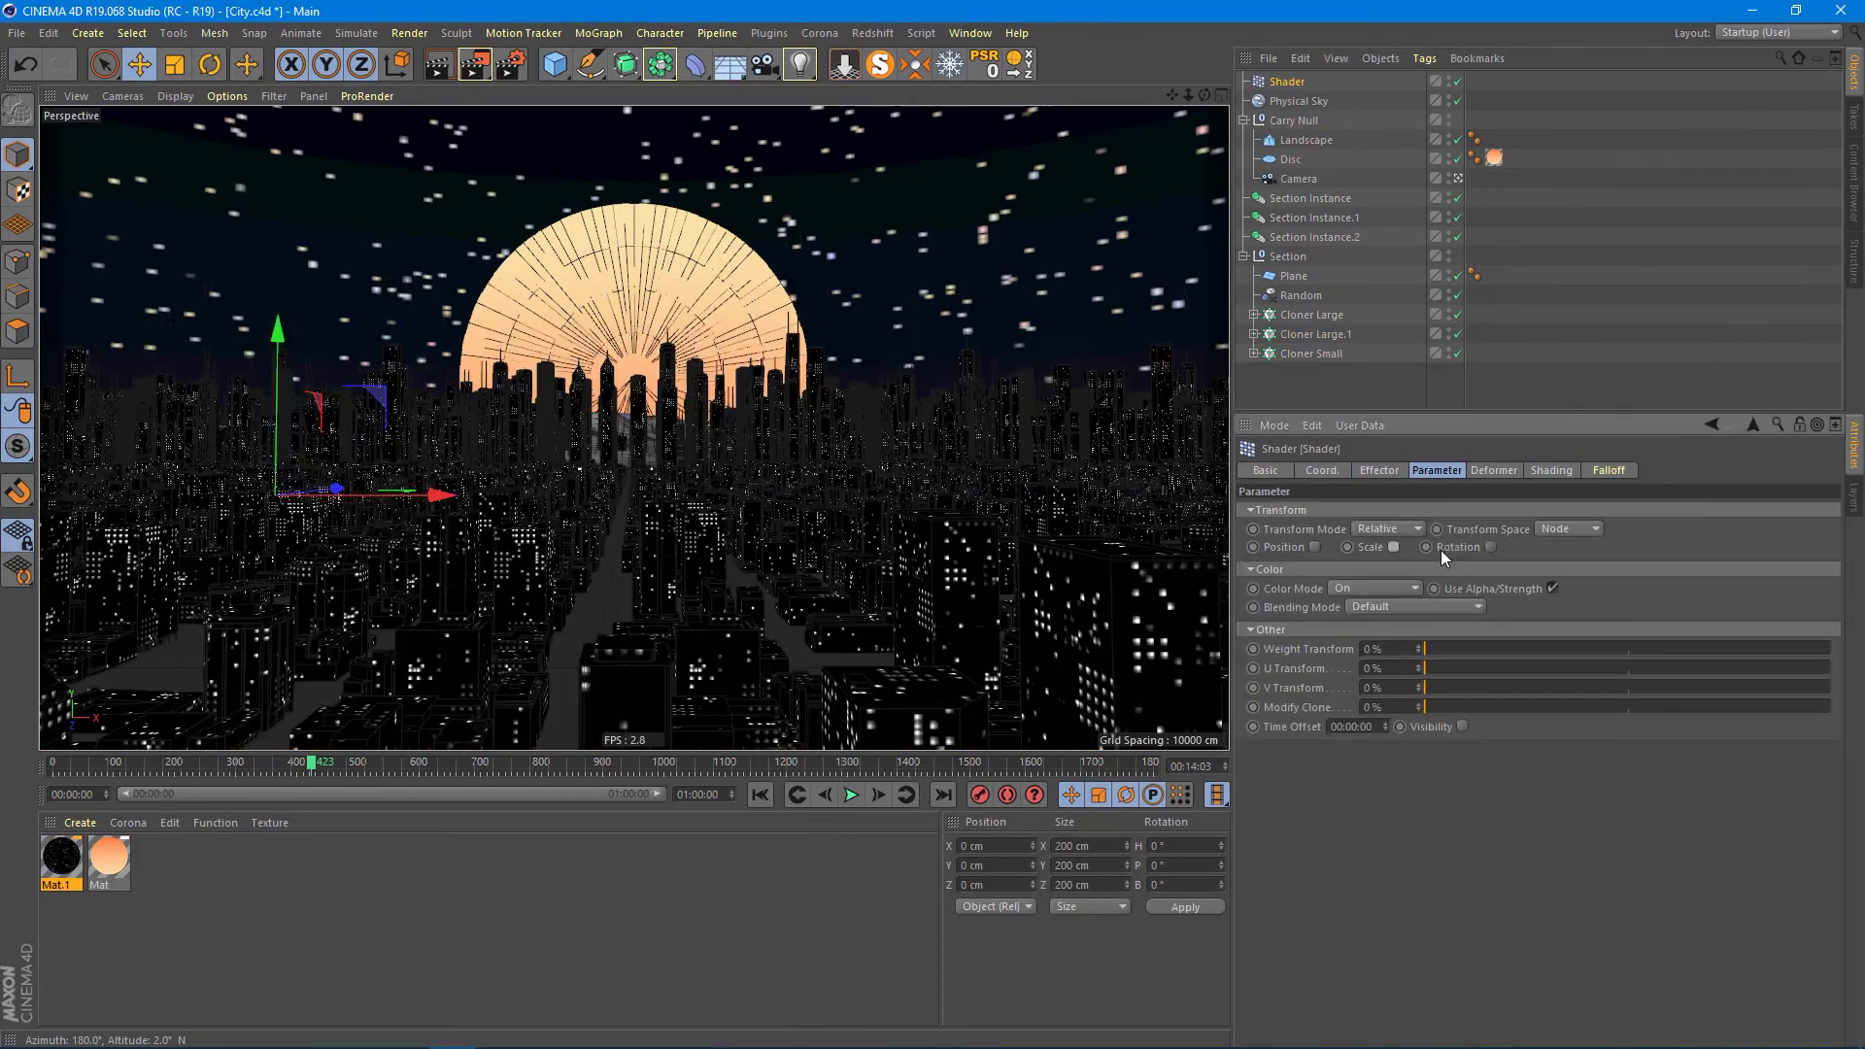
Create a new material and link it to the Shader effector's shading.
left_click(1552, 471)
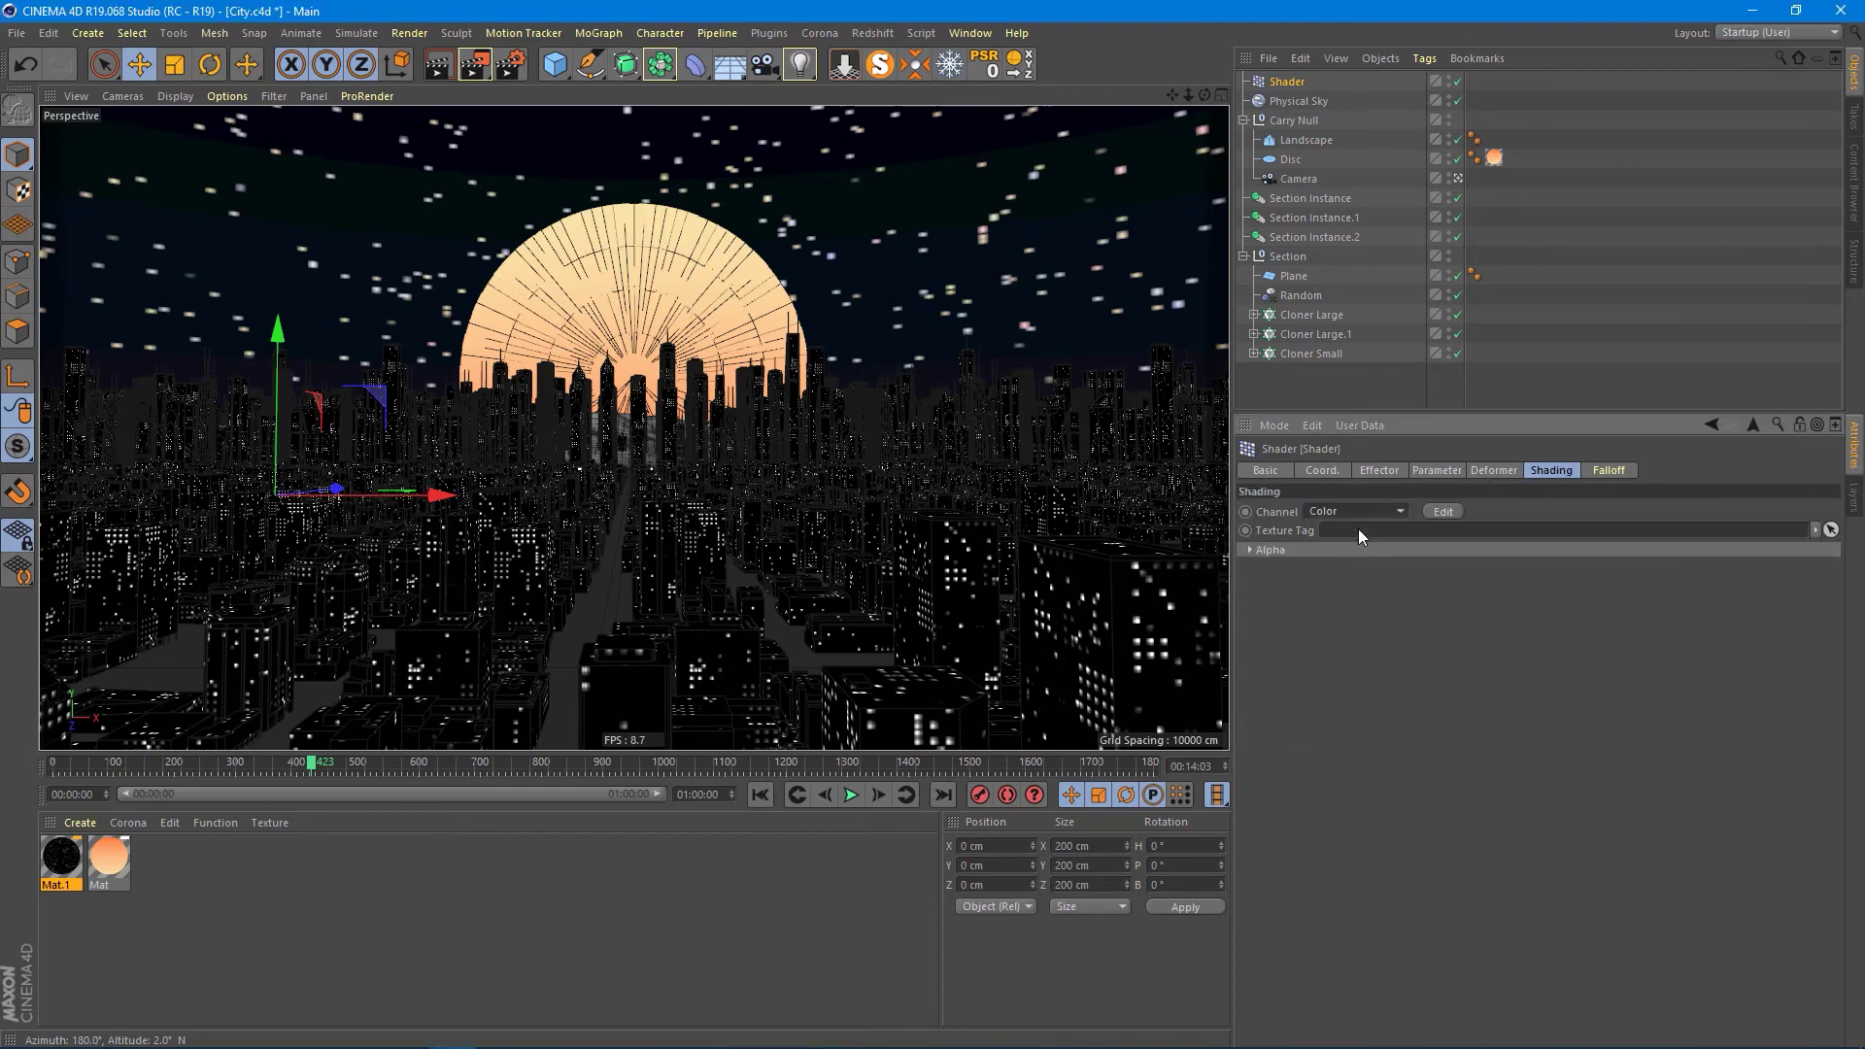
double_click(270, 950)
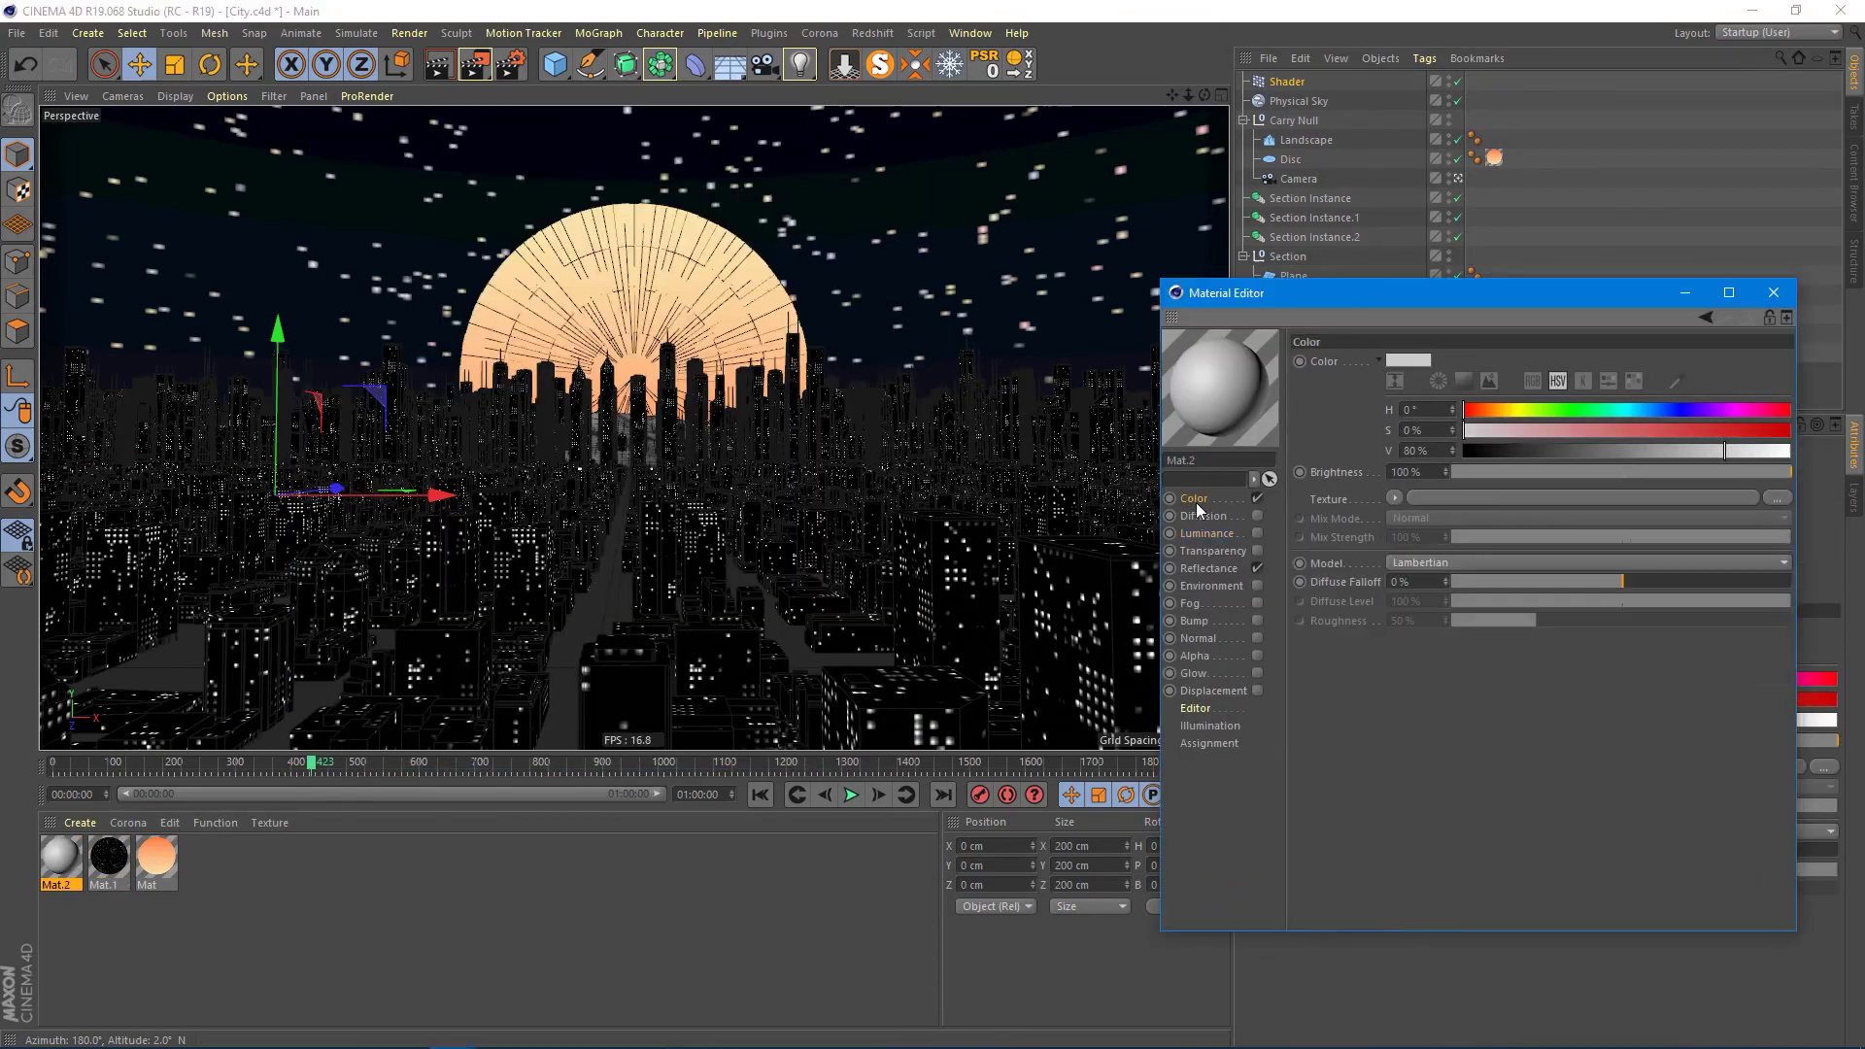
left_click(1773, 292)
left_click_drag(109, 857, 1288, 81)
Add a Colorizer layer to Mat.1's luminance with a pink gradient.
double_click(109, 857)
left_click_drag(703, 125, 1354, 210)
left_click(1174, 433)
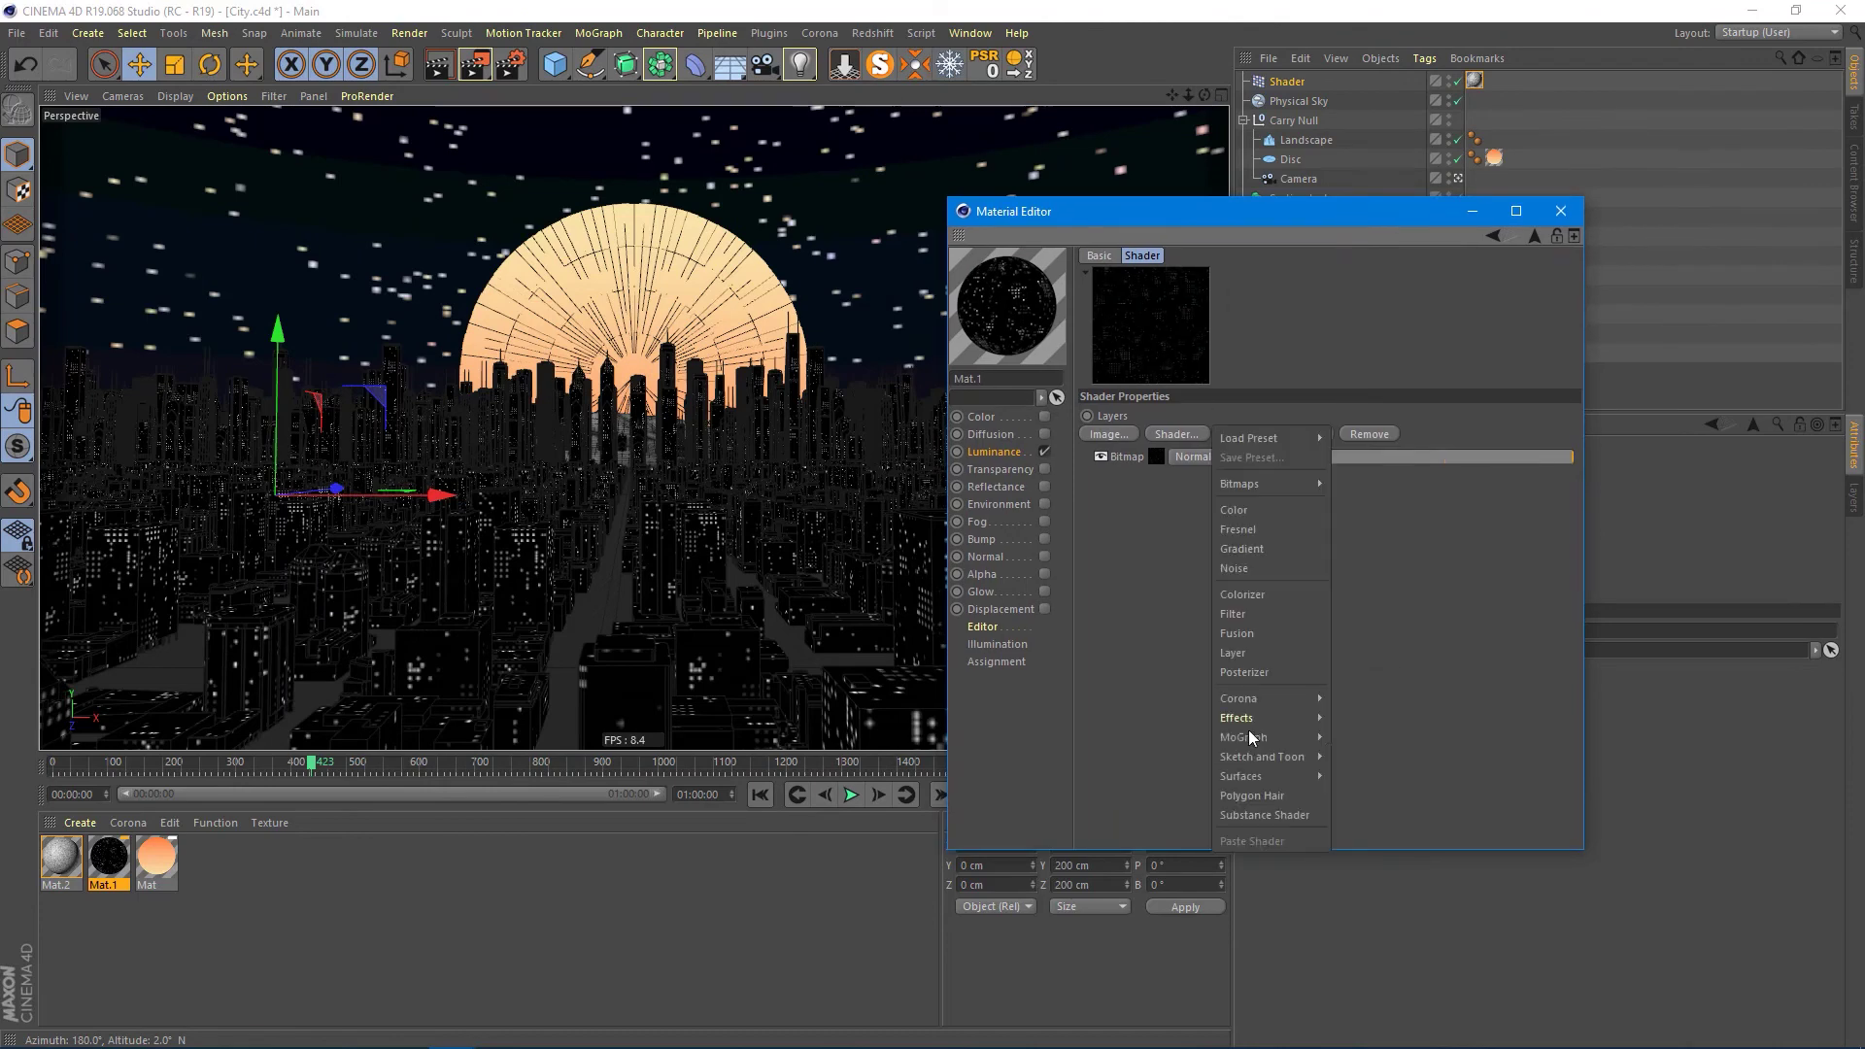
left_click(1250, 730)
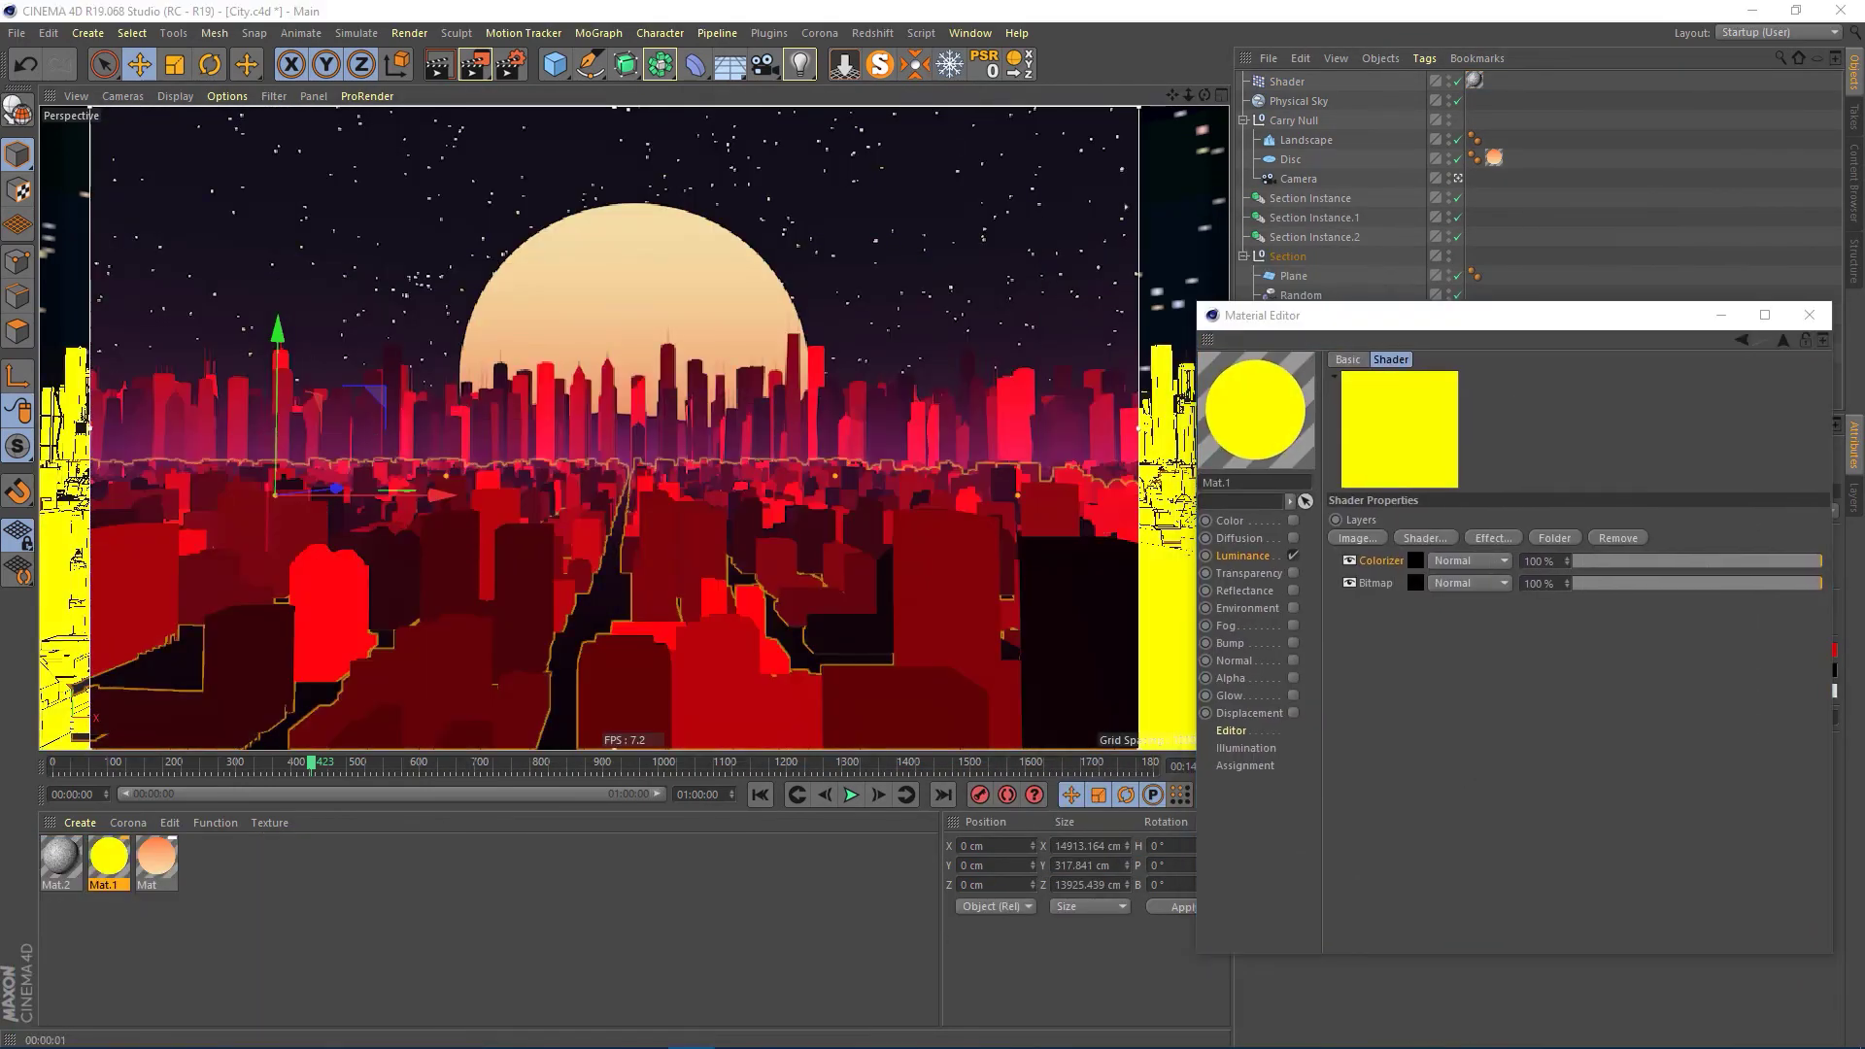
left_click(1379, 561)
left_click_drag(1550, 317, 1369, 171)
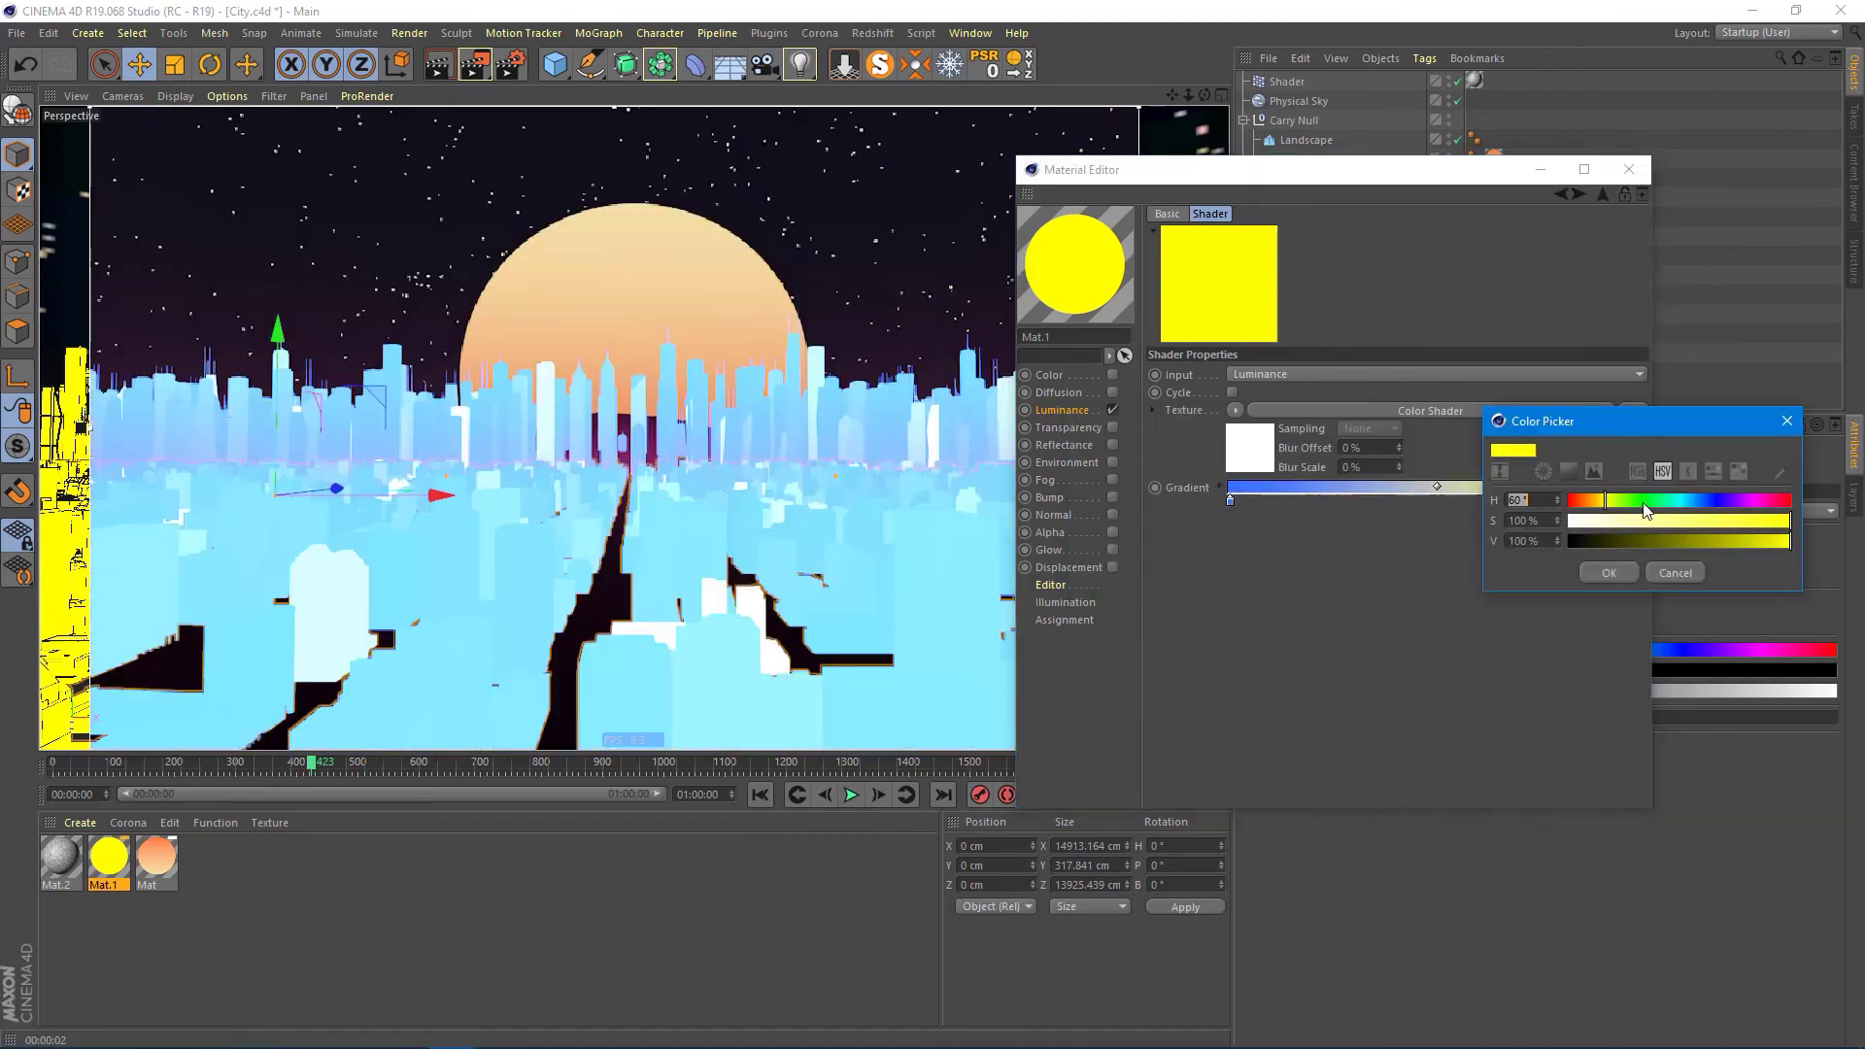
left_click(1671, 539)
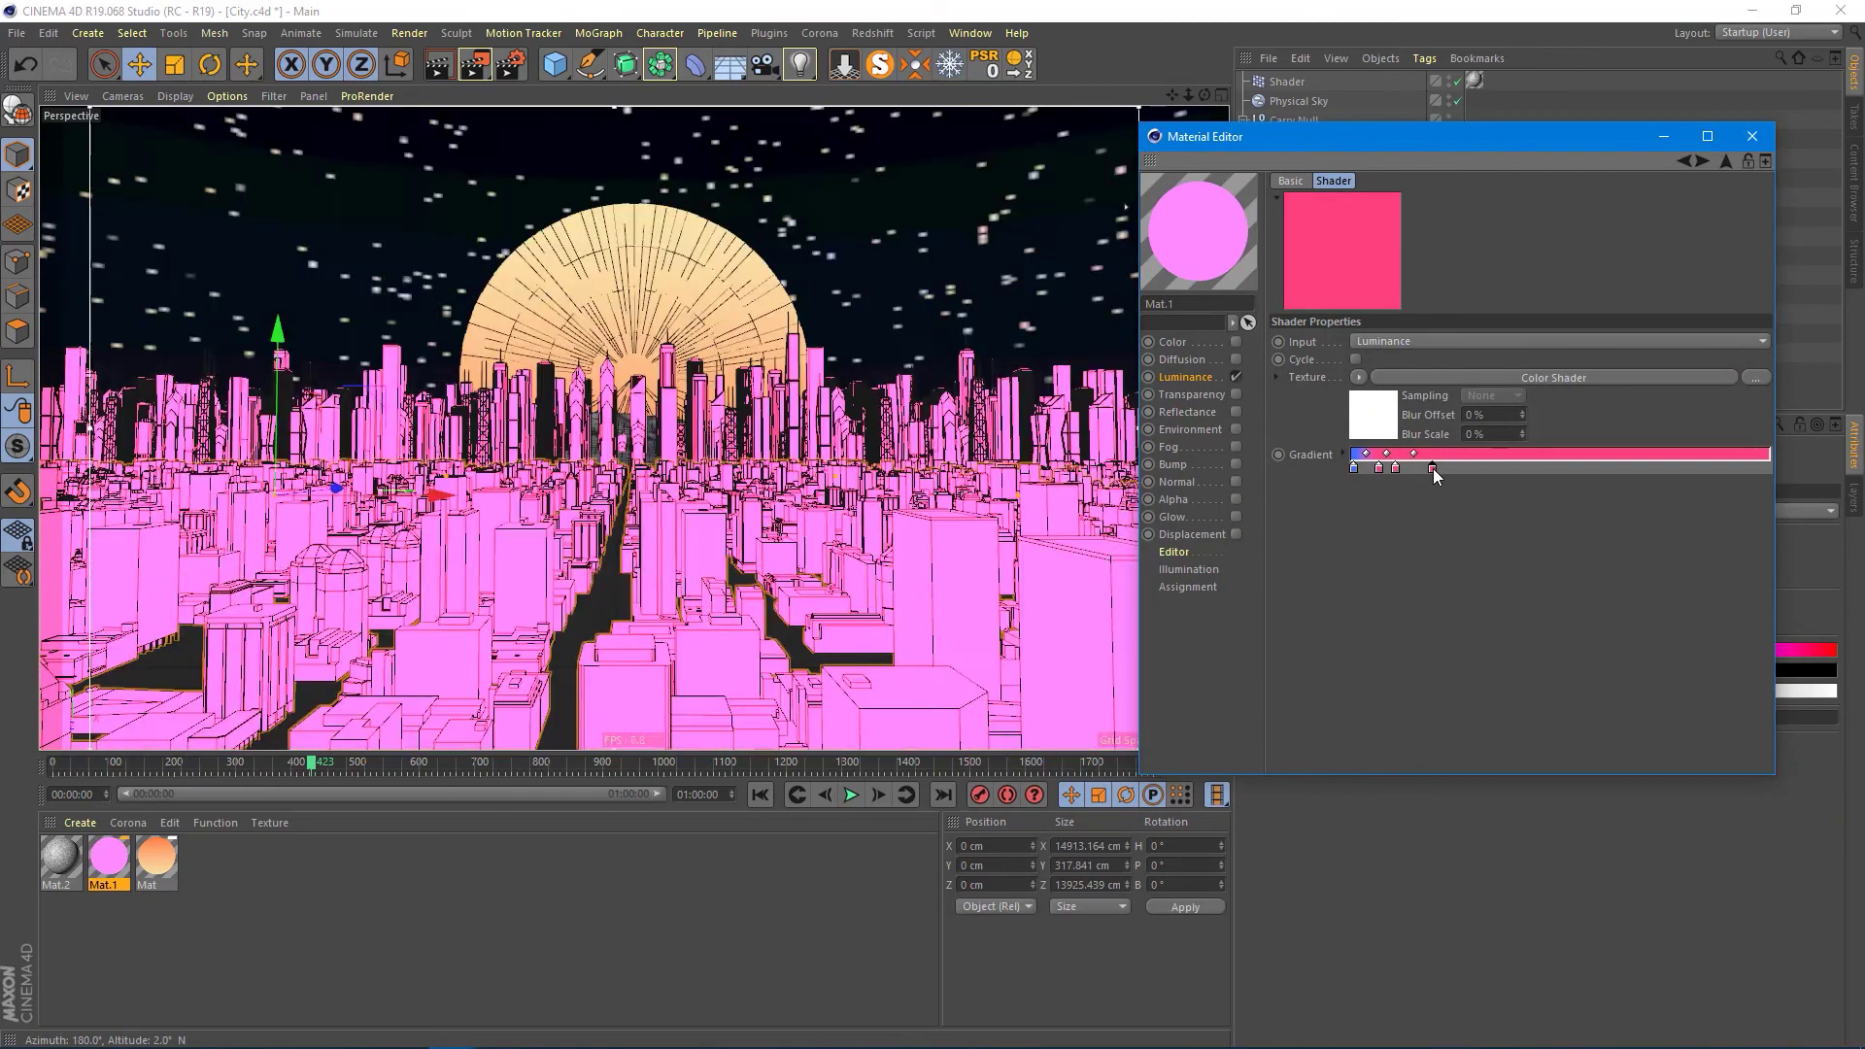
double_click(1438, 467)
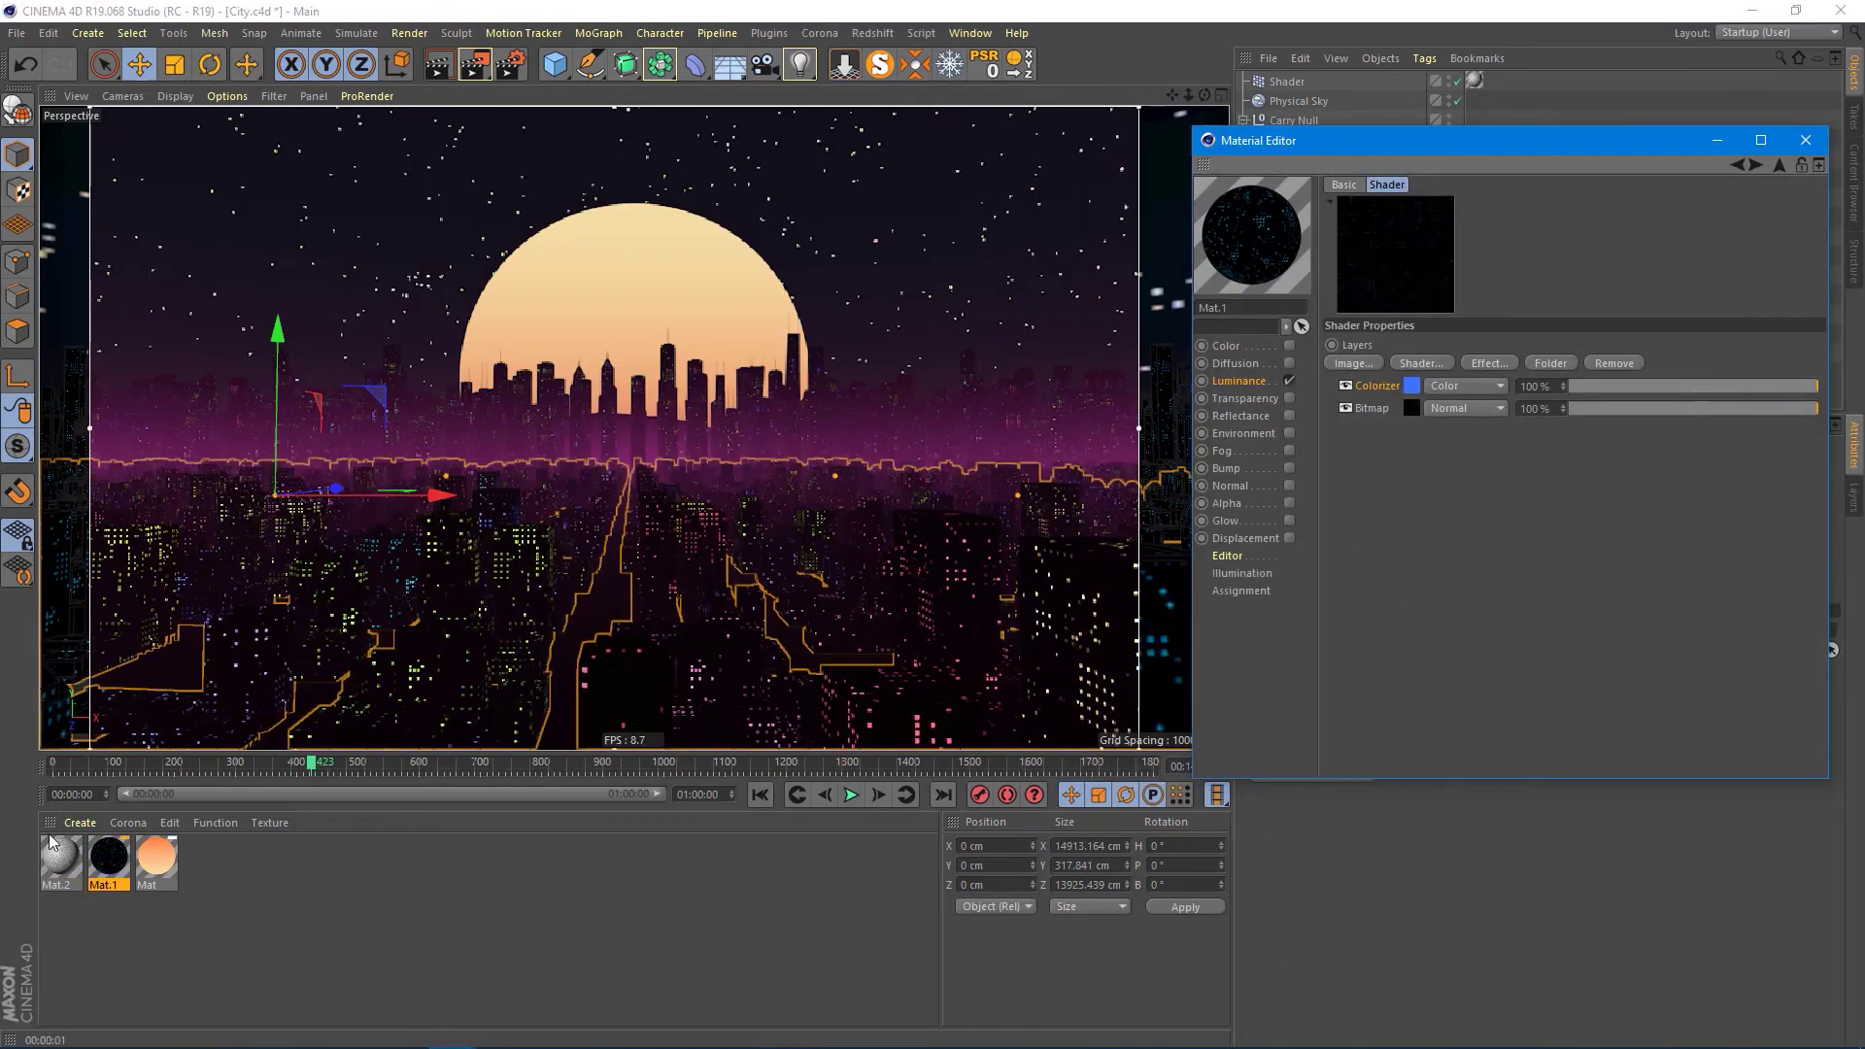
Set 1920×1080 render output saved as City_1.
key("ctrl+d")
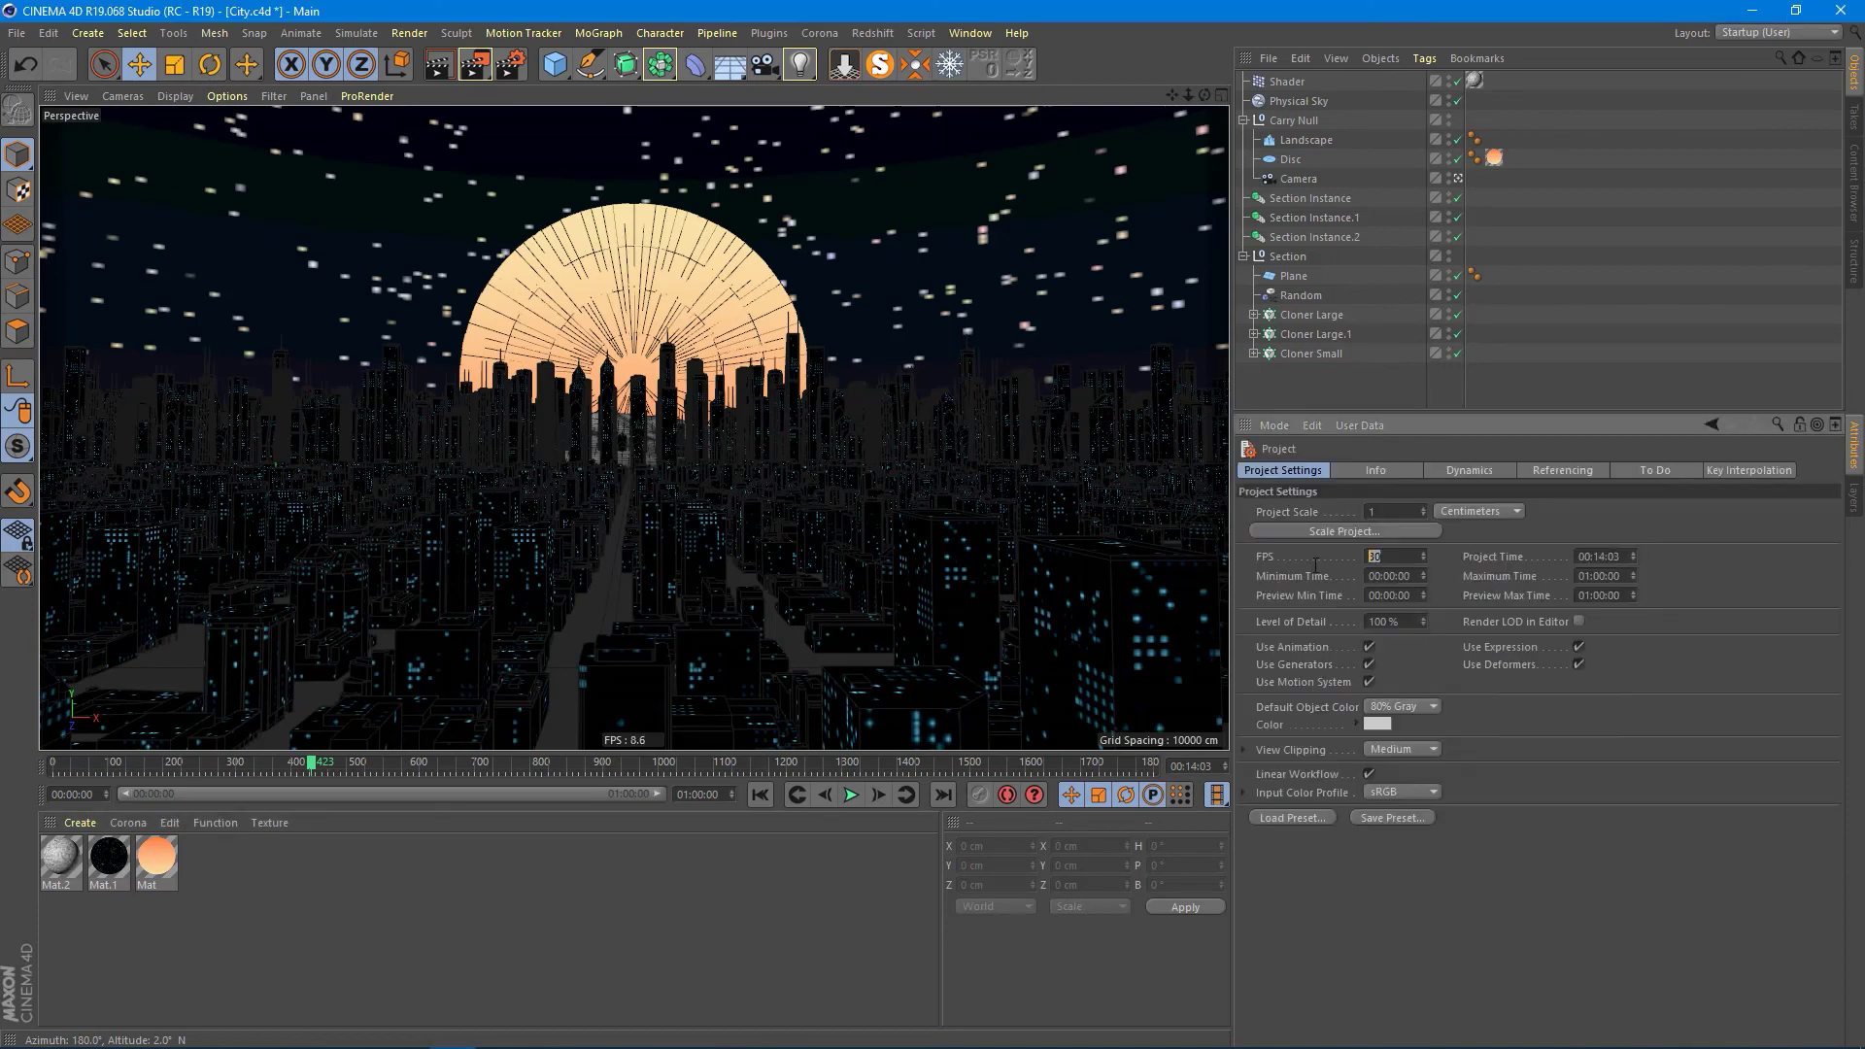
type("24")
key("ctrl+b")
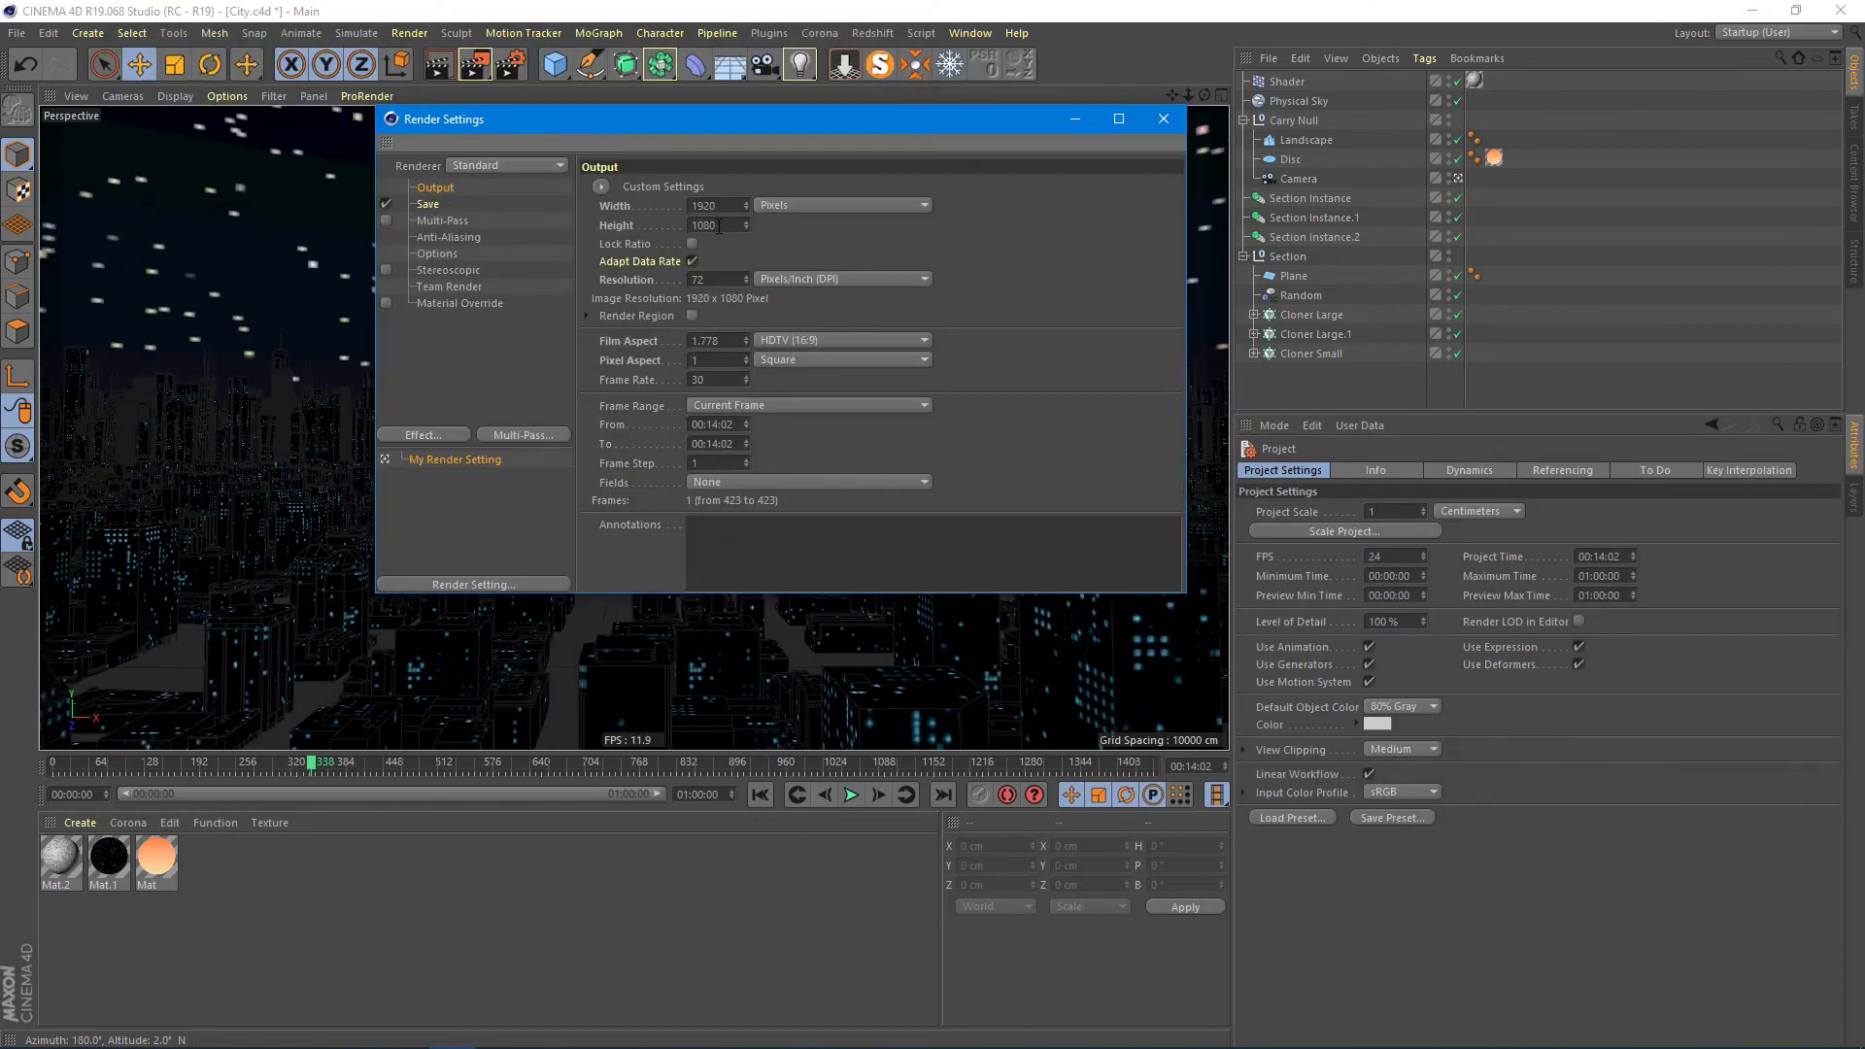
left_click(427, 204)
left_click(1137, 222)
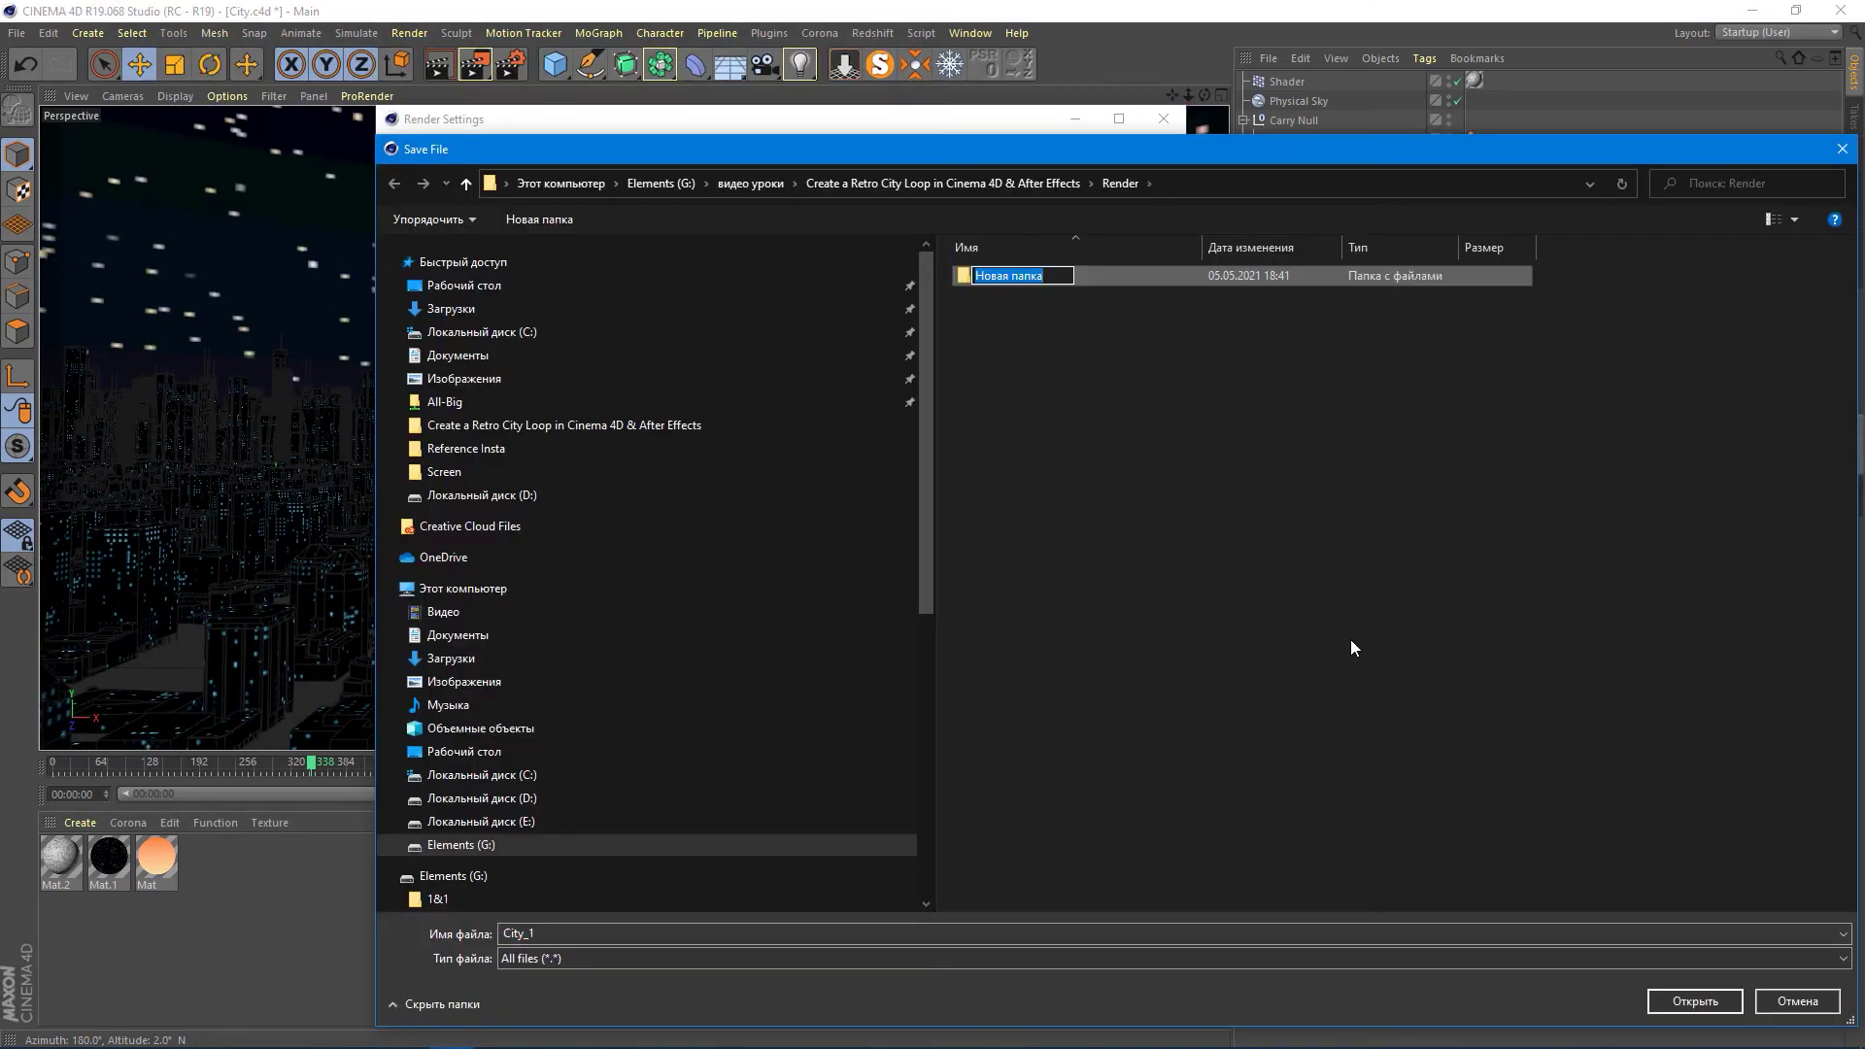
key("Return")
key("Return")
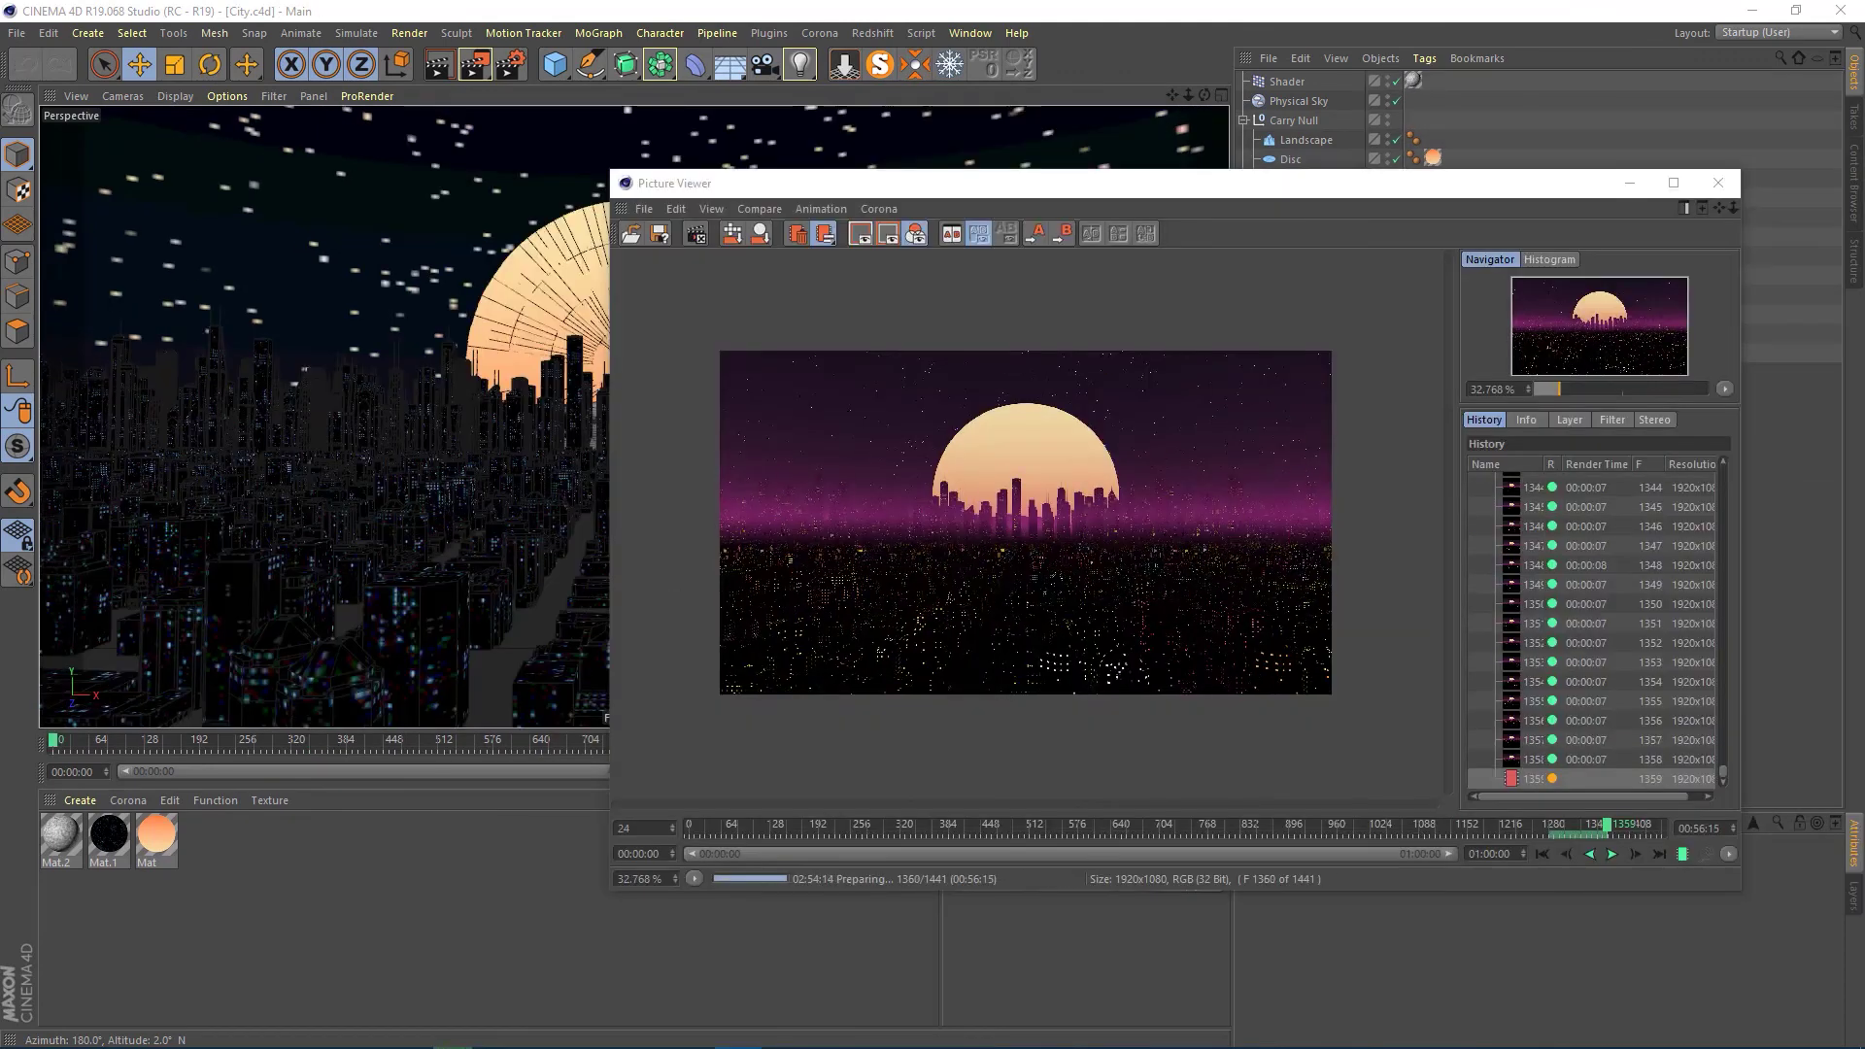